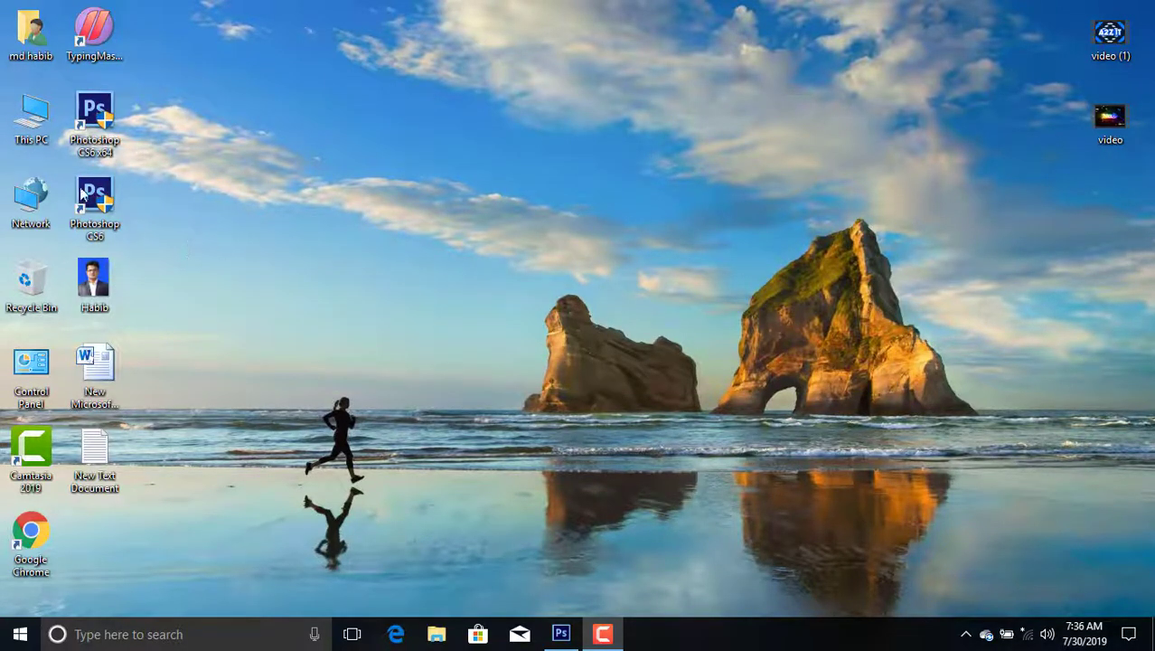
Select the Photoshop CS6 desktop shortcut and launch it from its context menu.
{"action": "left_click_drag", "start_coordinate": [58, 169], "coordinate": [159, 249]}
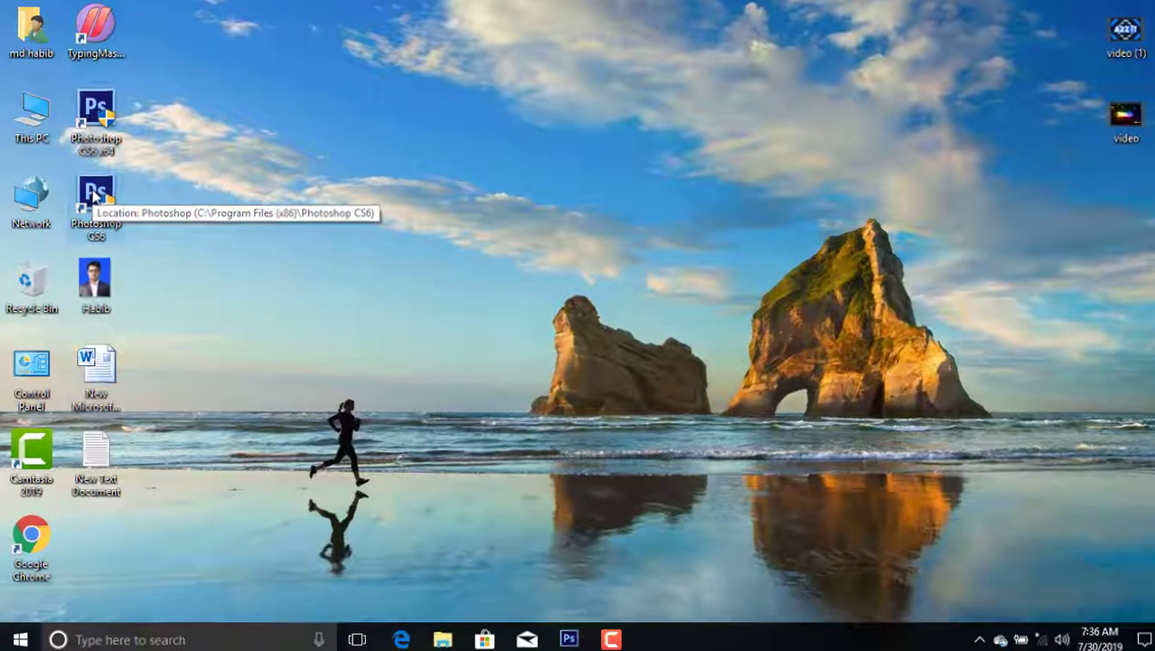
{"action": "right_click", "coordinate": [94, 197]}
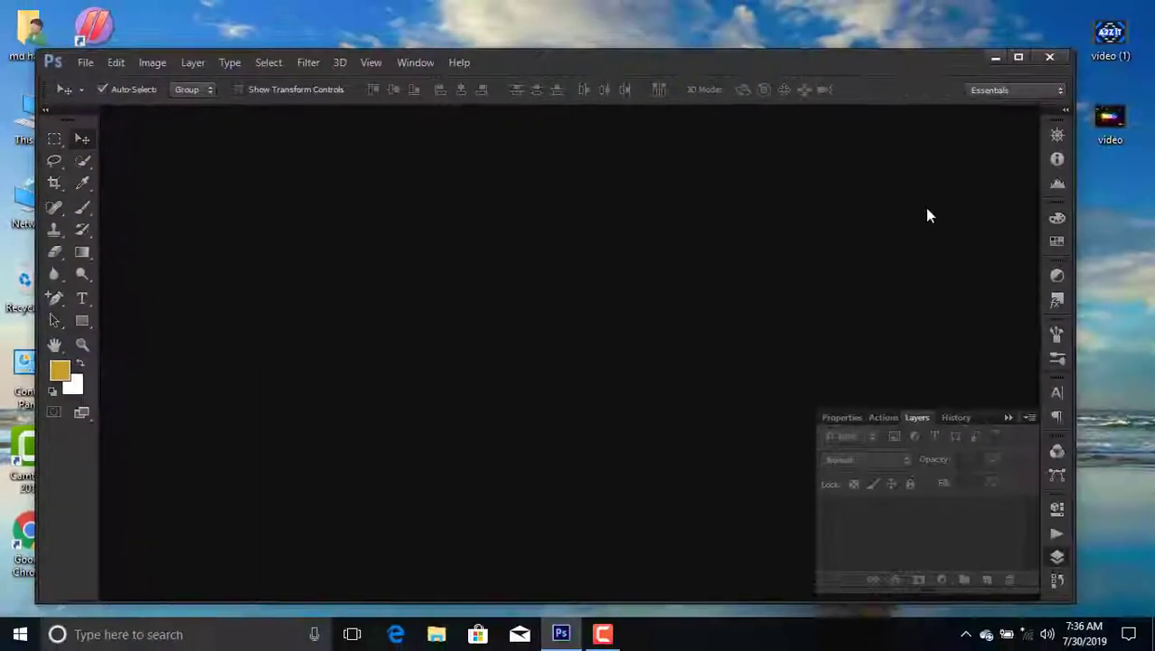
Maximize Photoshop and create Untitled-1 with the Default Photoshop Size preset (7 × 5 in, 72 ppi).
{"action": "left_click", "coordinate": [1017, 59]}
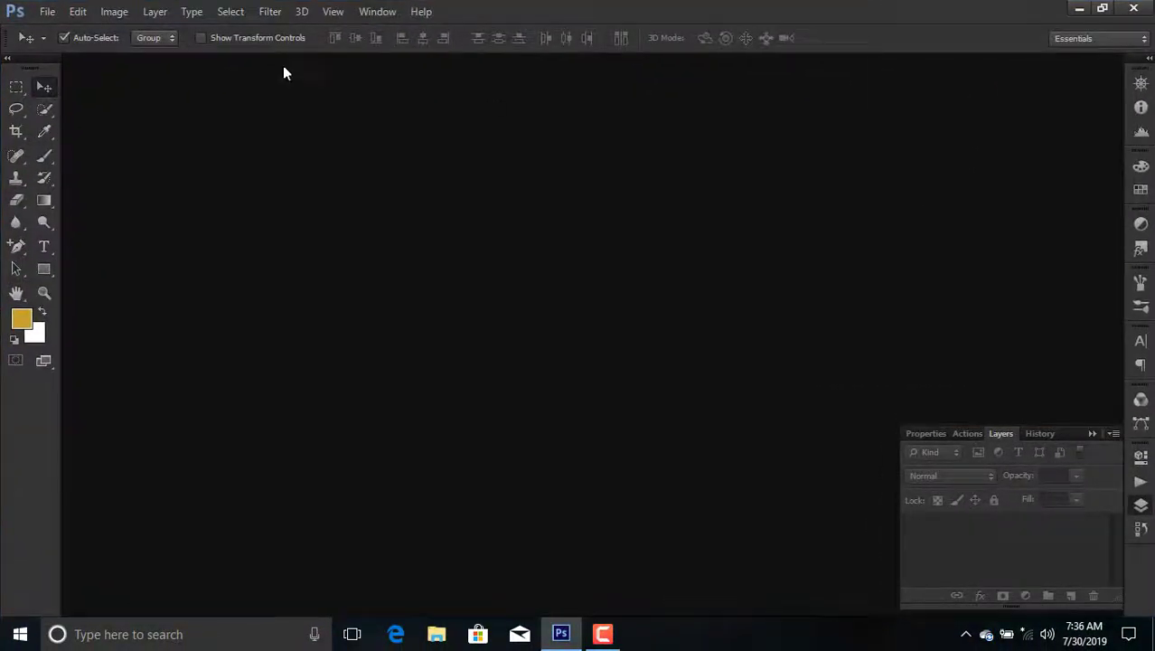
{"action": "left_click", "coordinate": [51, 12]}
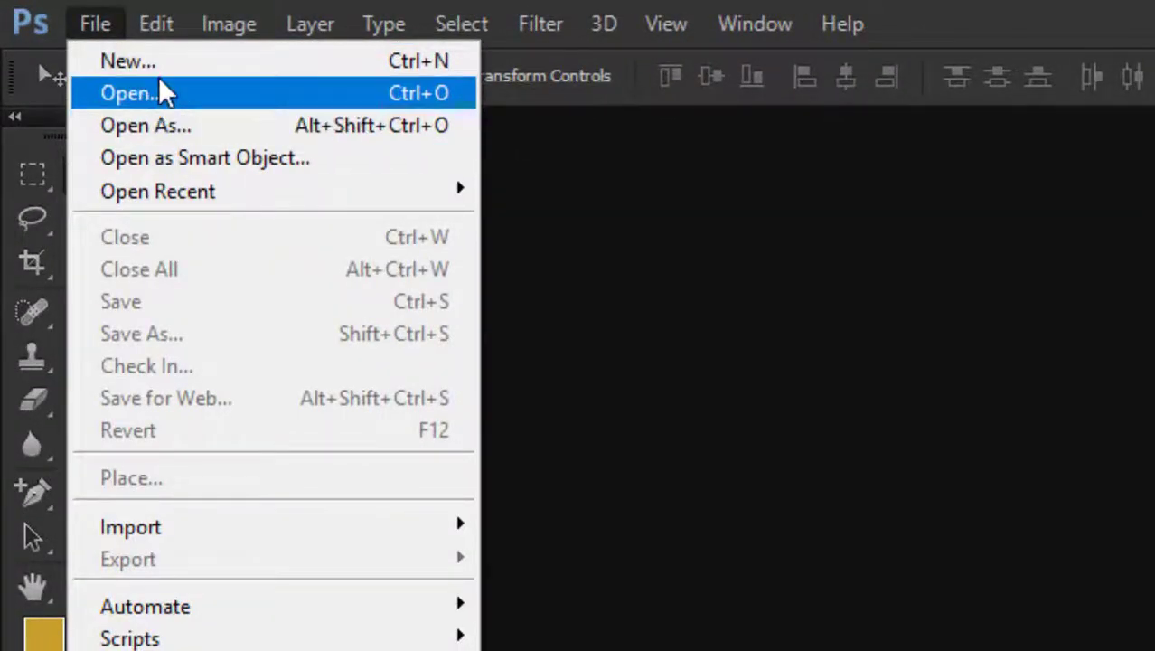
{"action": "left_click", "coordinate": [184, 69]}
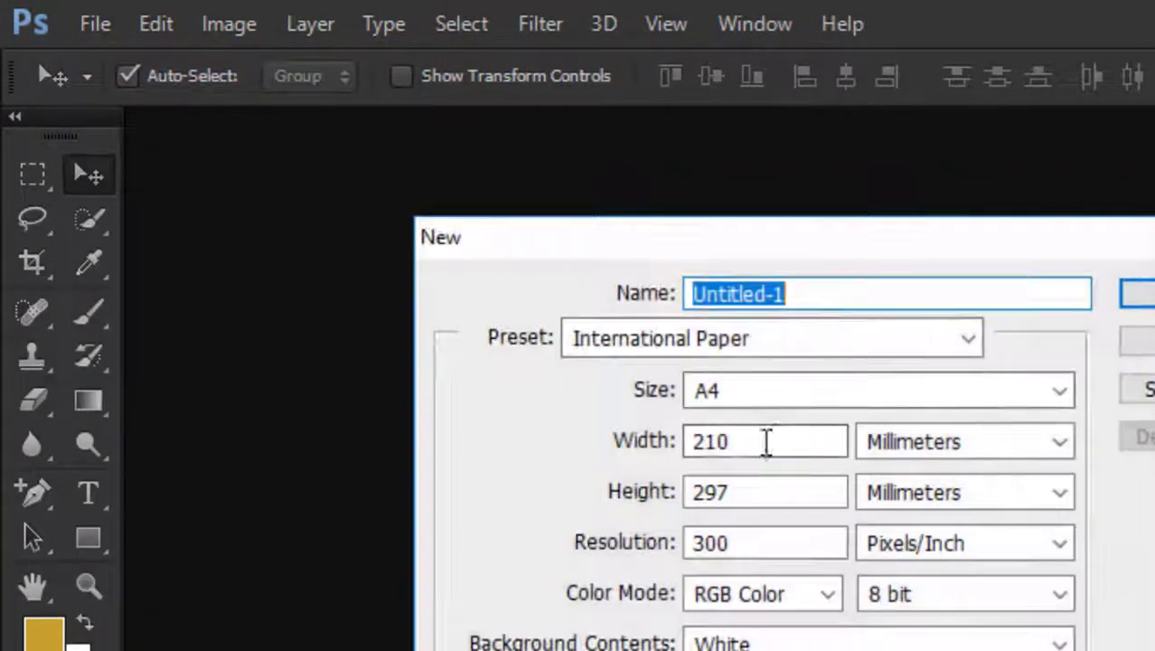
{"action": "left_click", "coordinate": [967, 339]}
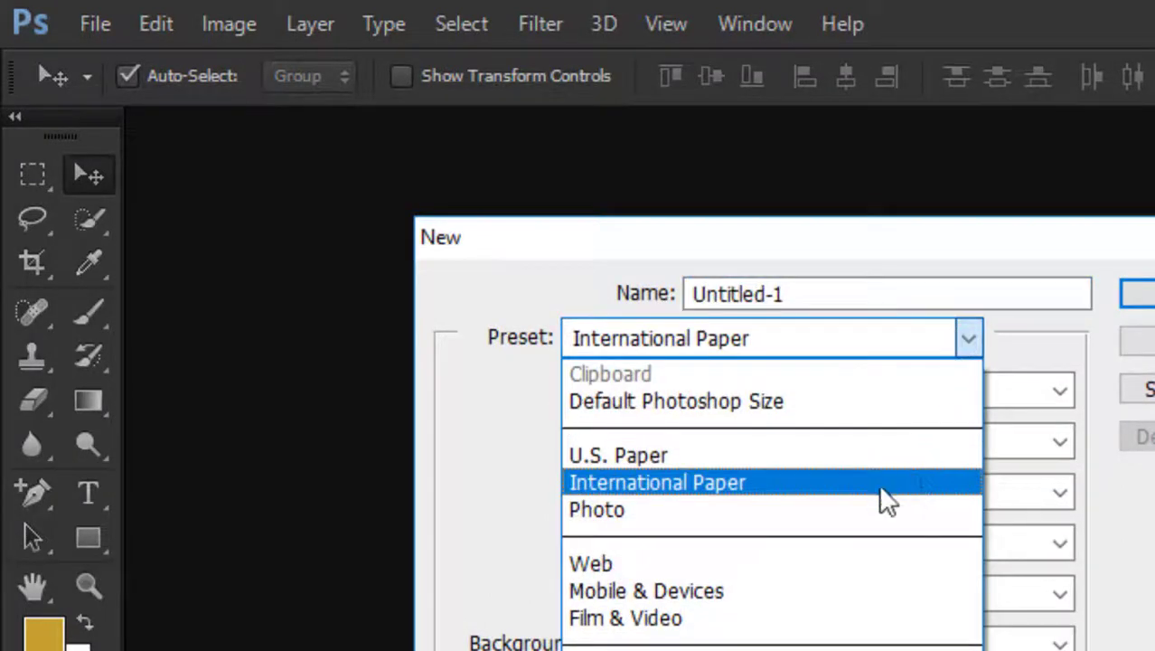
{"action": "left_click", "coordinate": [840, 406]}
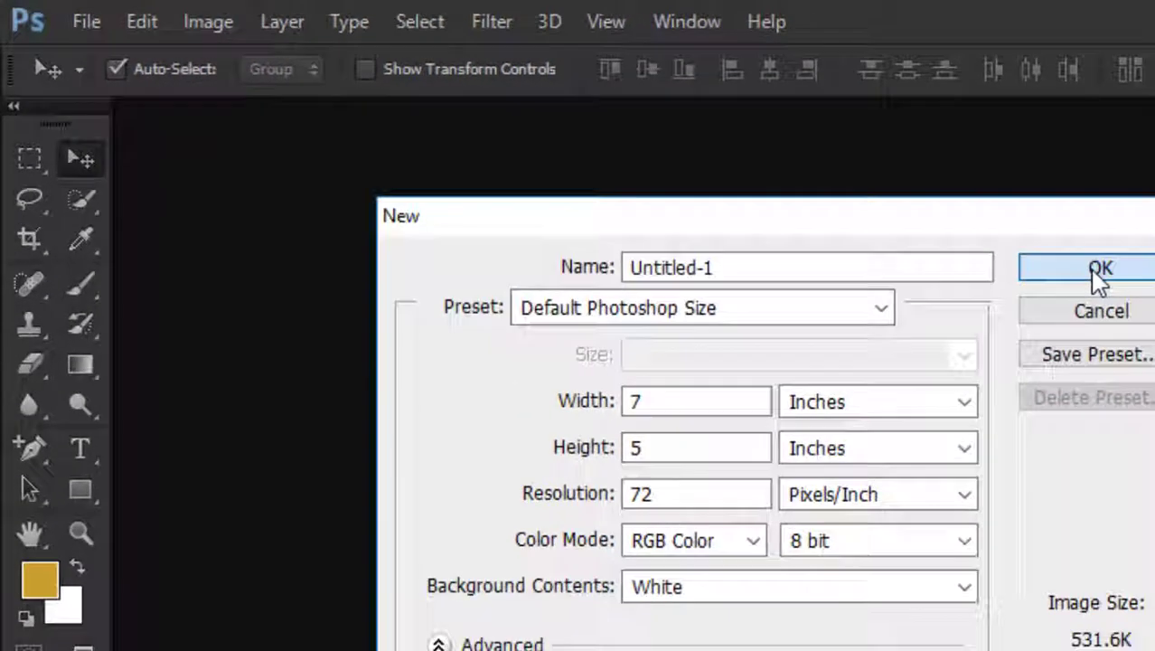
{"action": "left_click", "coordinate": [1138, 294]}
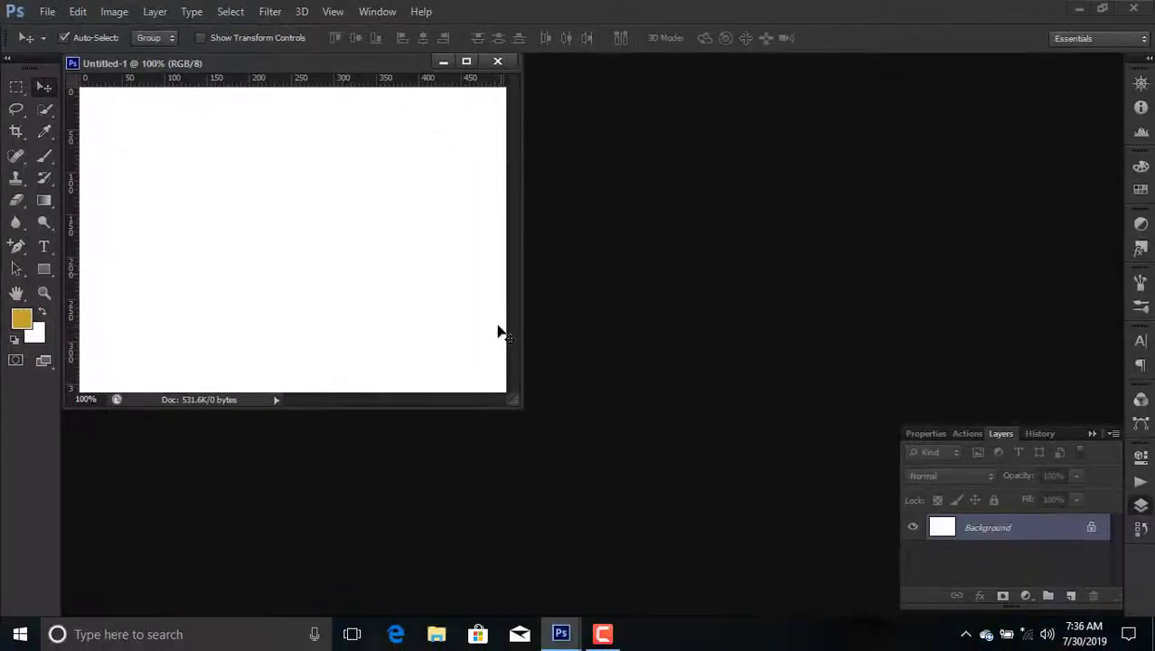
Enlarge the document window, zoom to 200%, and unlock the Background into Layer 0.
{"action": "left_click_drag", "start_coordinate": [512, 401], "coordinate": [857, 573]}
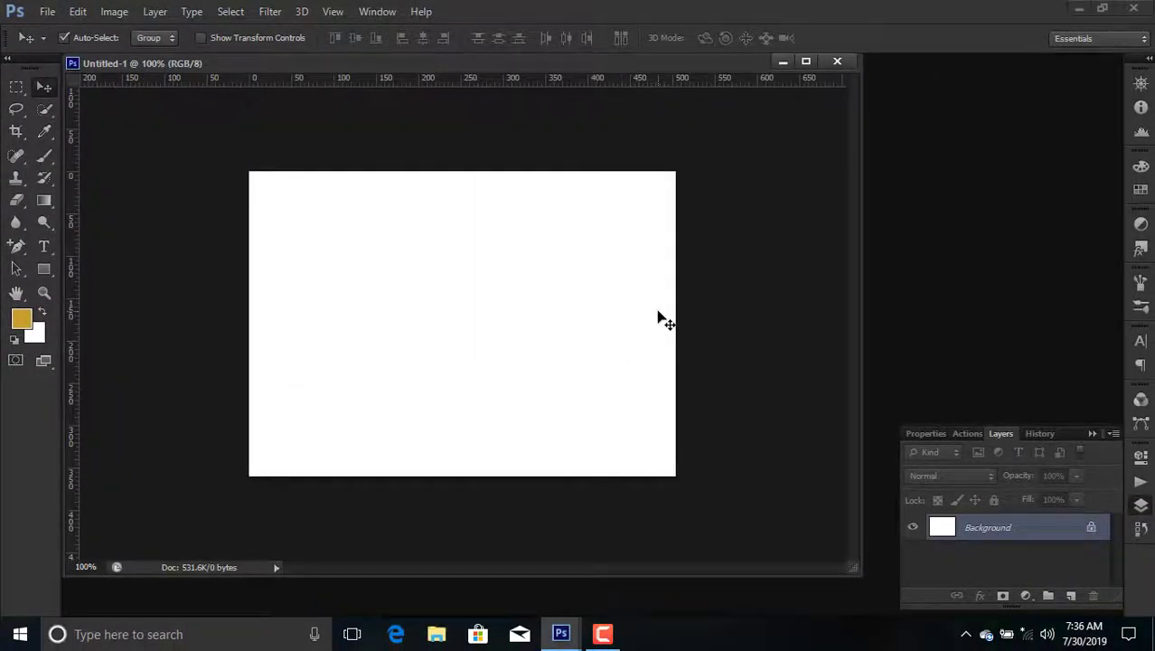
{"action": "key", "text": "ctrl+plus"}
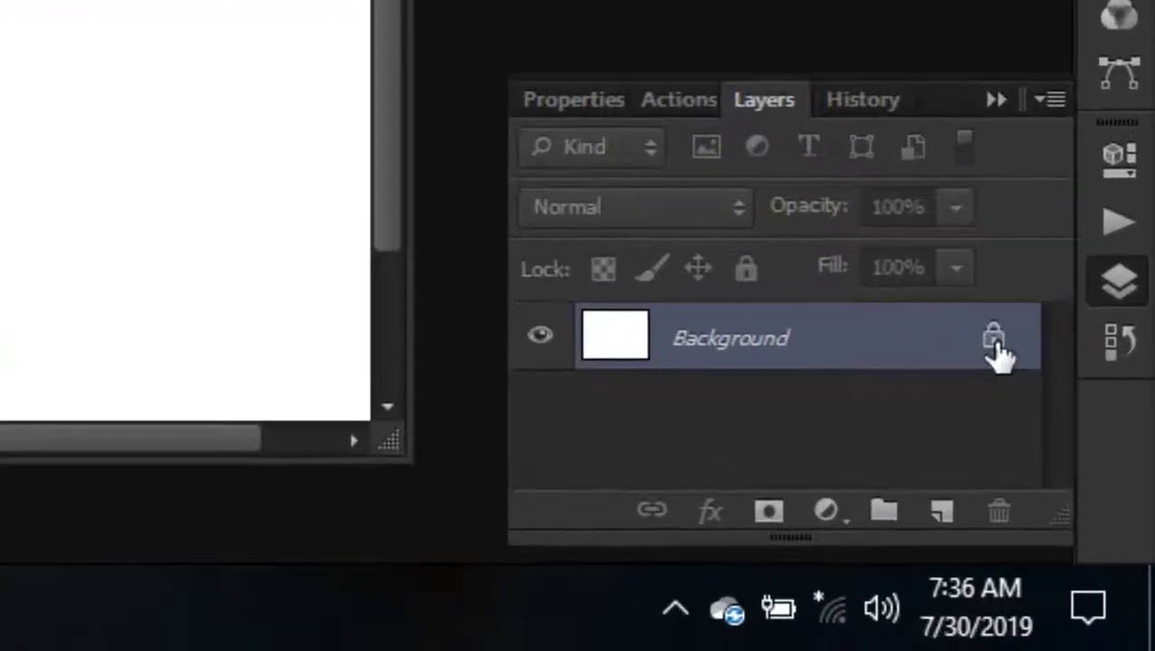
{"action": "left_click", "coordinate": [1091, 532]}
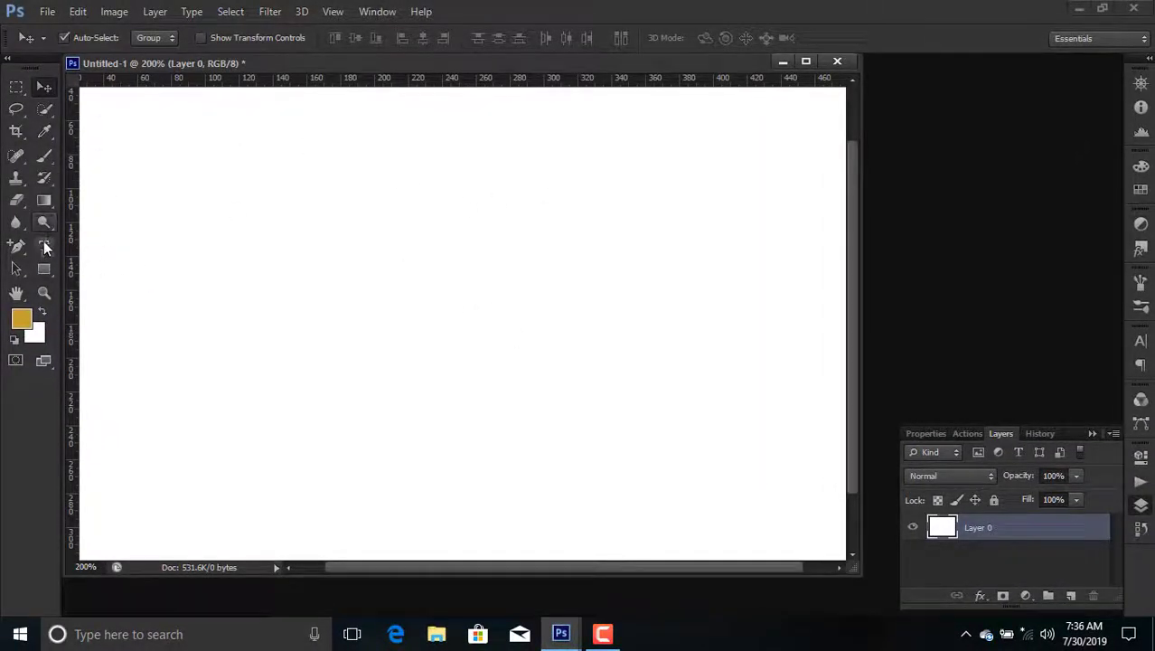
Start a text entry on the upper canvas using the Times New Roman font.
{"action": "left_click", "coordinate": [45, 247]}
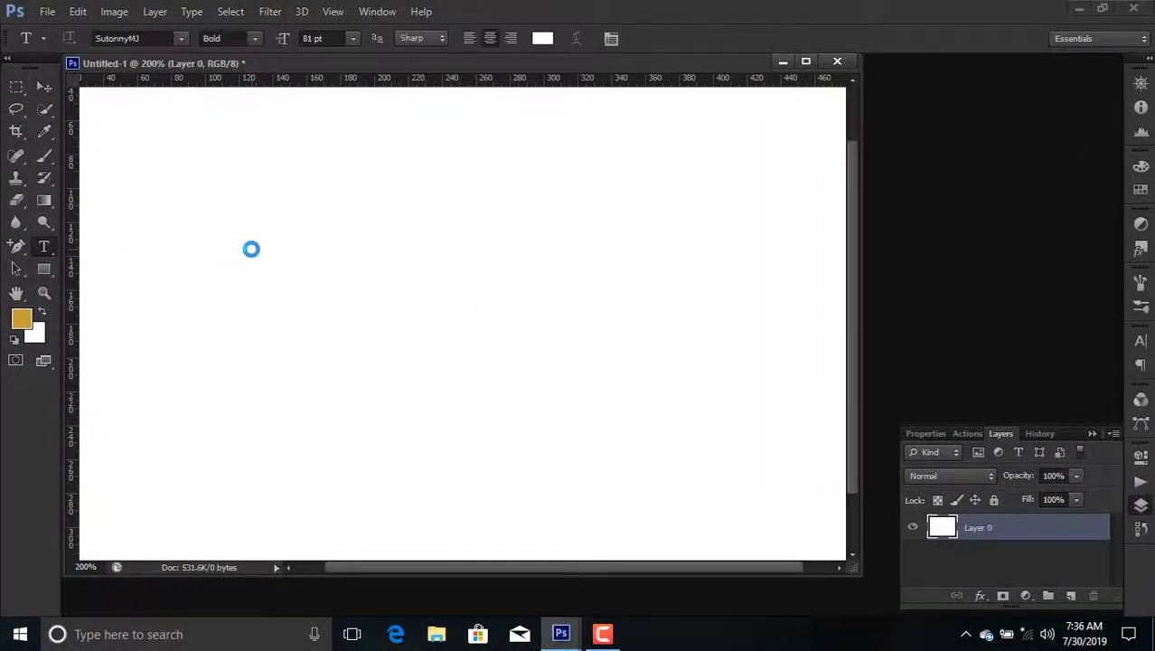
{"action": "left_click", "coordinate": [256, 255]}
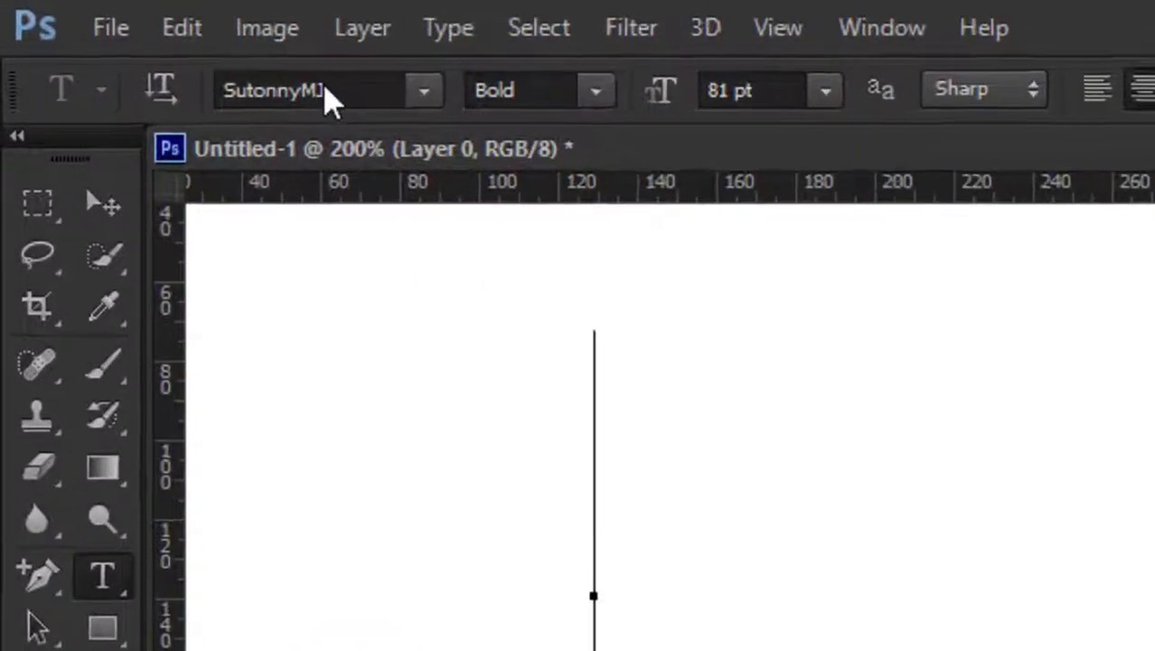
{"action": "left_click", "coordinate": [128, 38]}
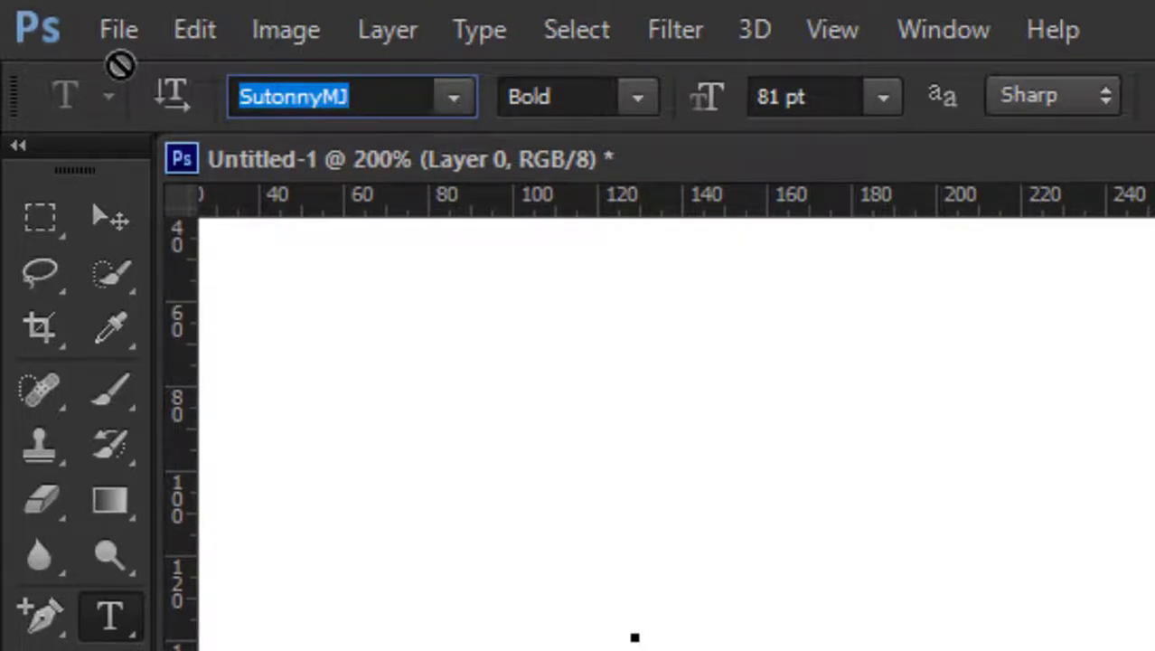
{"action": "type", "text": "Times New Rom..."}
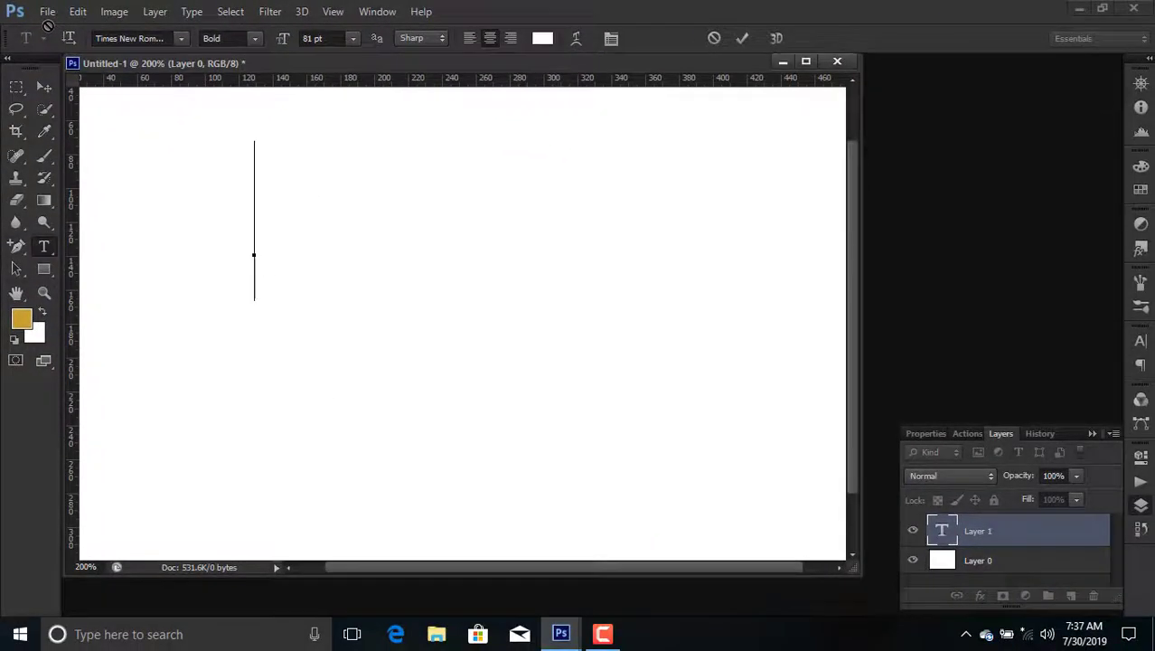
{"action": "left_click", "coordinate": [69, 38]}
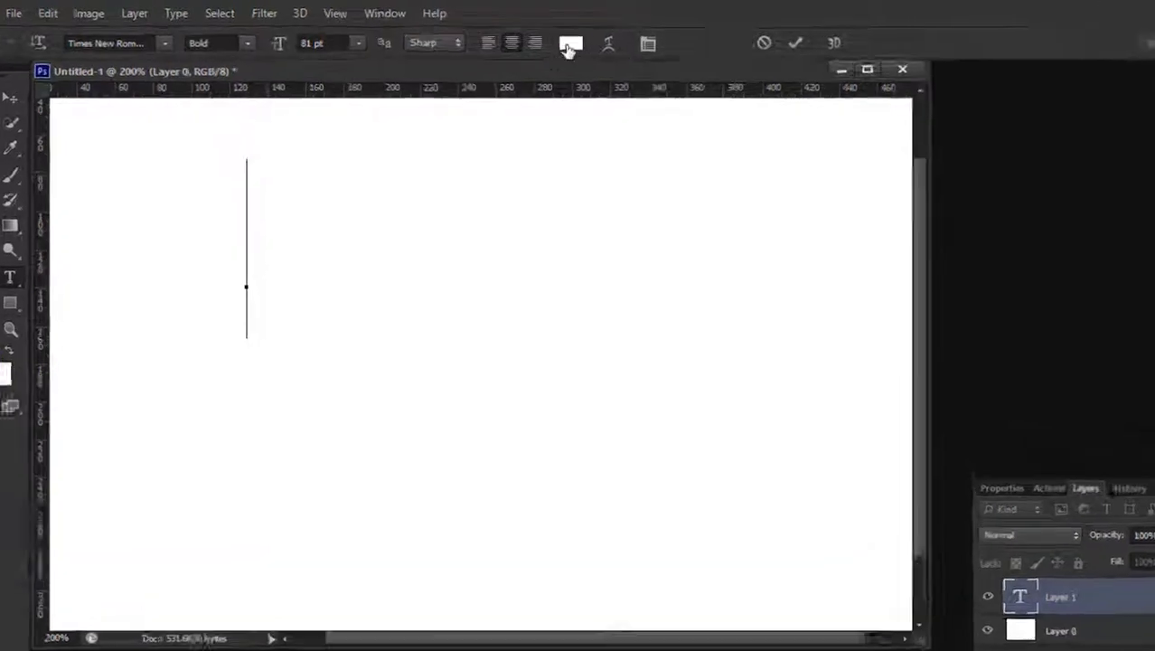
Set the text colour to red, type 'bangladesh', and shift it slightly right.
{"action": "left_click", "coordinate": [542, 38]}
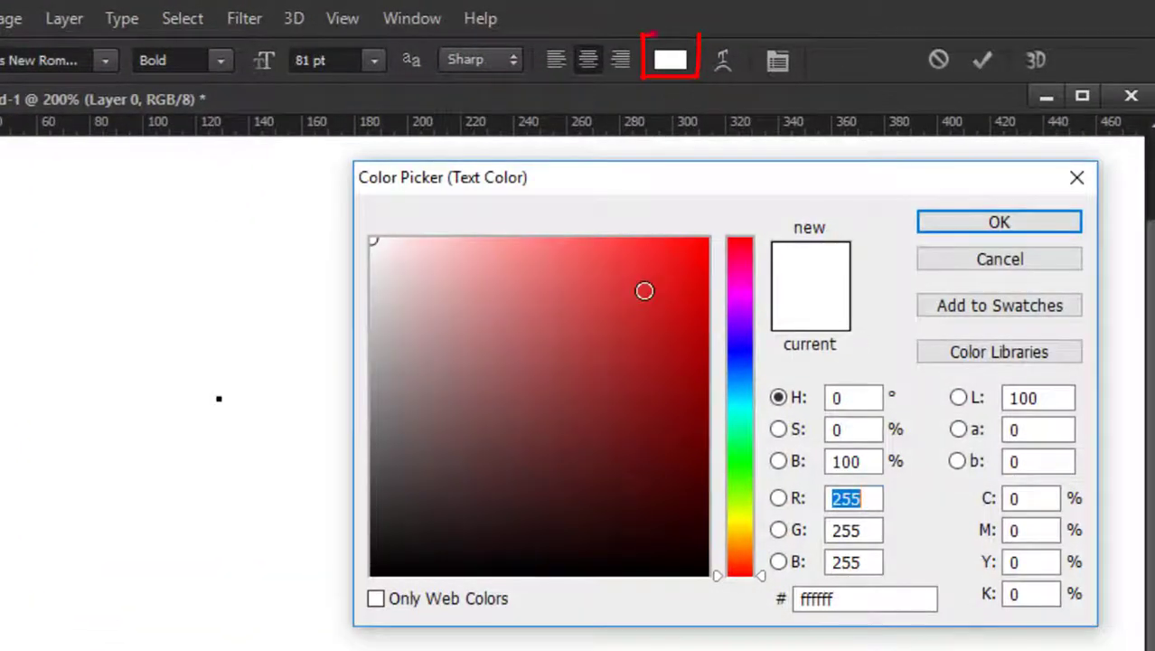
{"action": "left_click", "coordinate": [676, 262]}
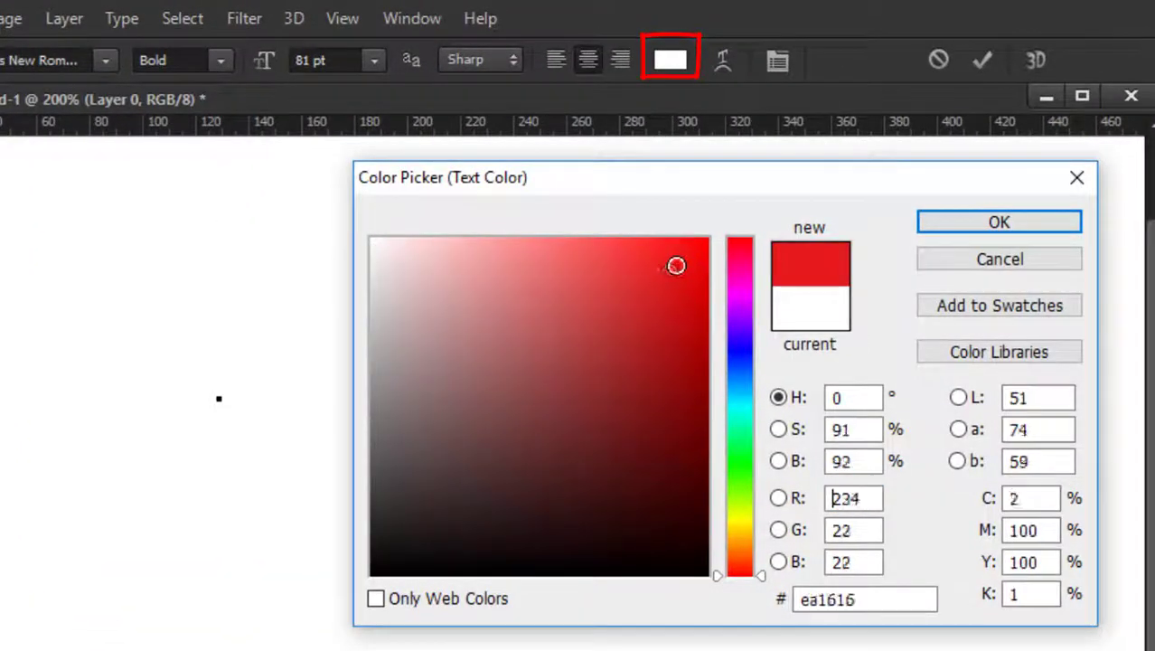
{"action": "left_click", "coordinate": [951, 224]}
{"action": "type", "text": "ba"}
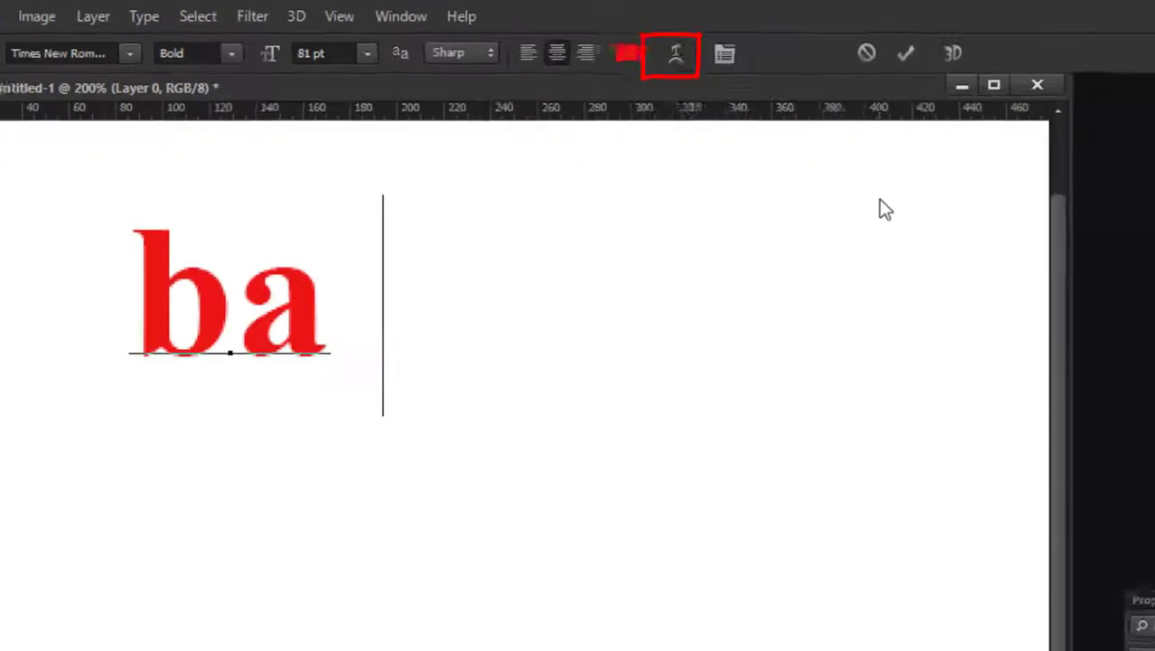
{"action": "type", "text": "ng"}
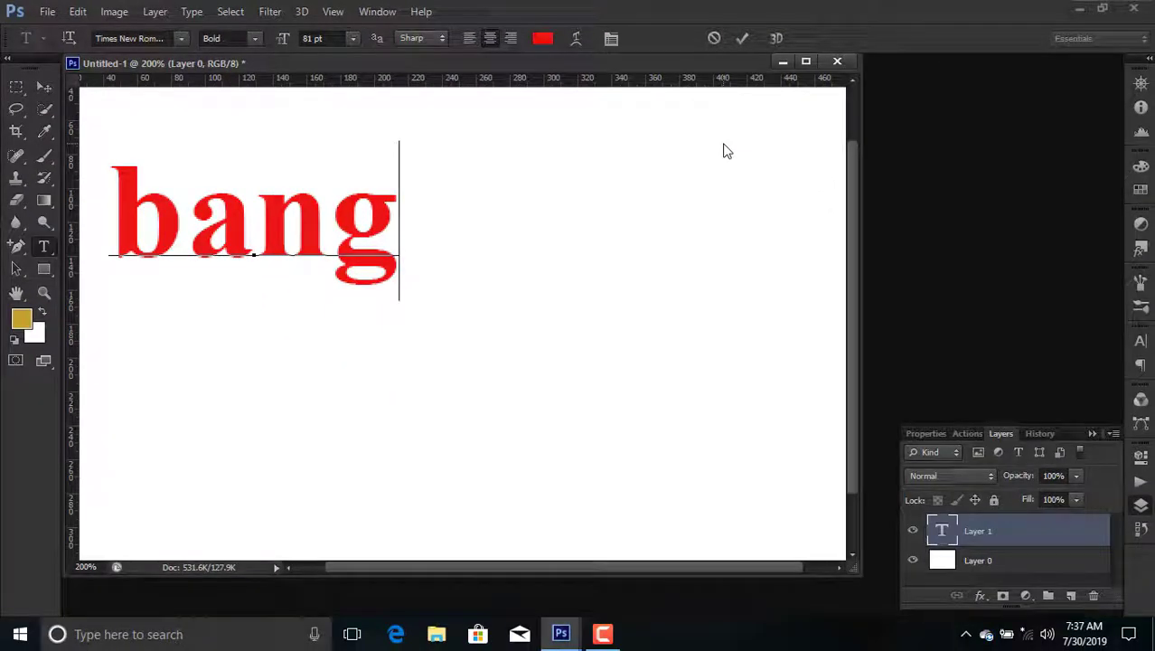
{"action": "type", "text": "ladesh"}
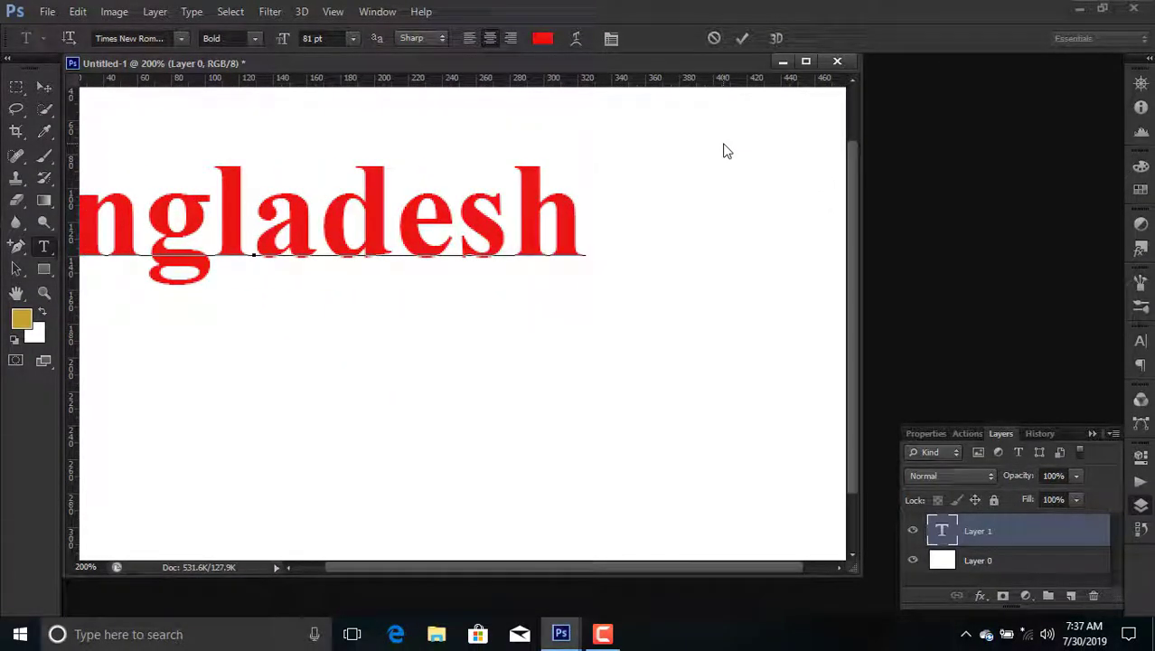
{"action": "left_click_drag", "start_coordinate": [427, 220], "coordinate": [627, 228]}
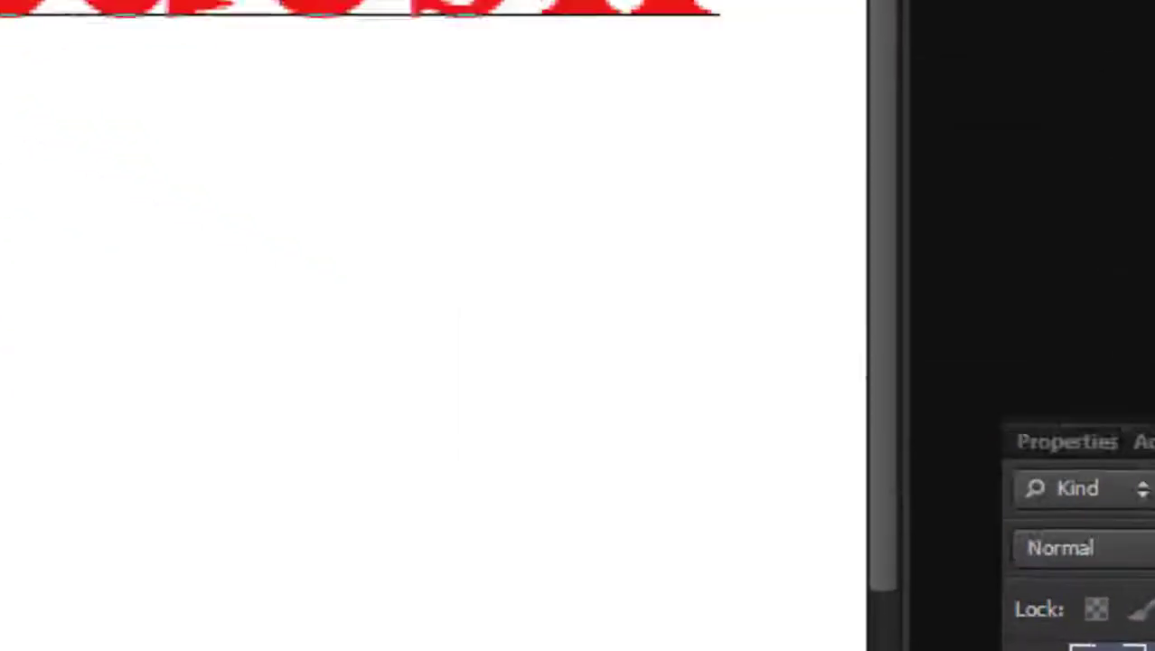
Show the Layers panel, commit the text, and add an empty Layer 1 above Layer 0.
{"action": "left_click", "coordinate": [590, 18]}
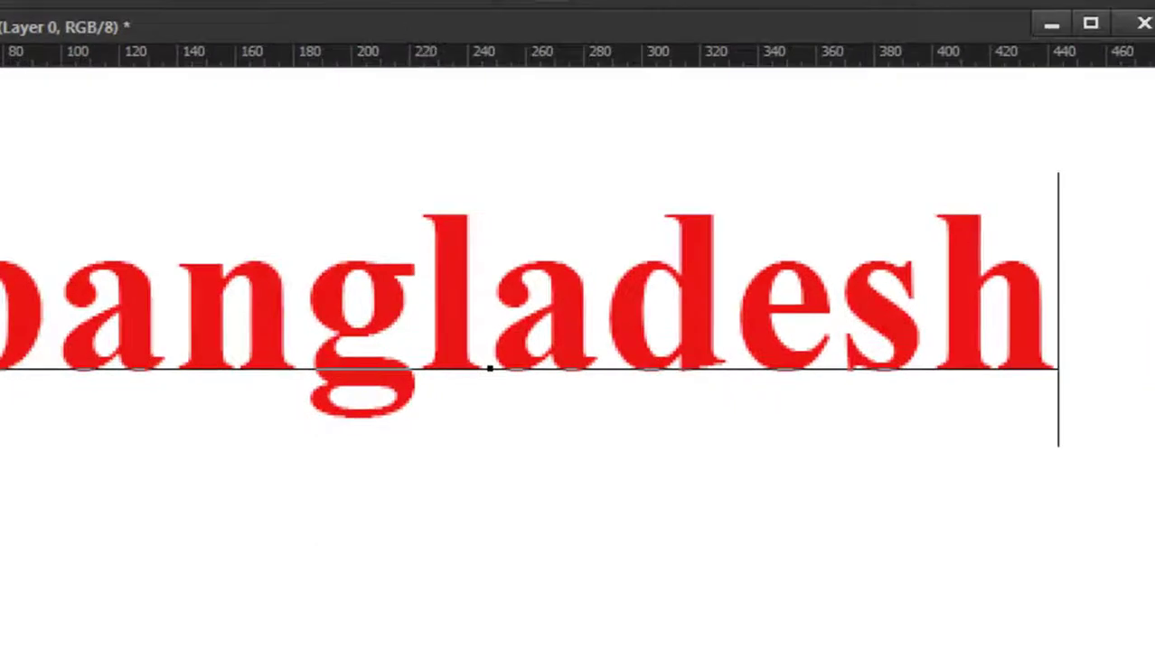
{"action": "left_click", "coordinate": [389, 3]}
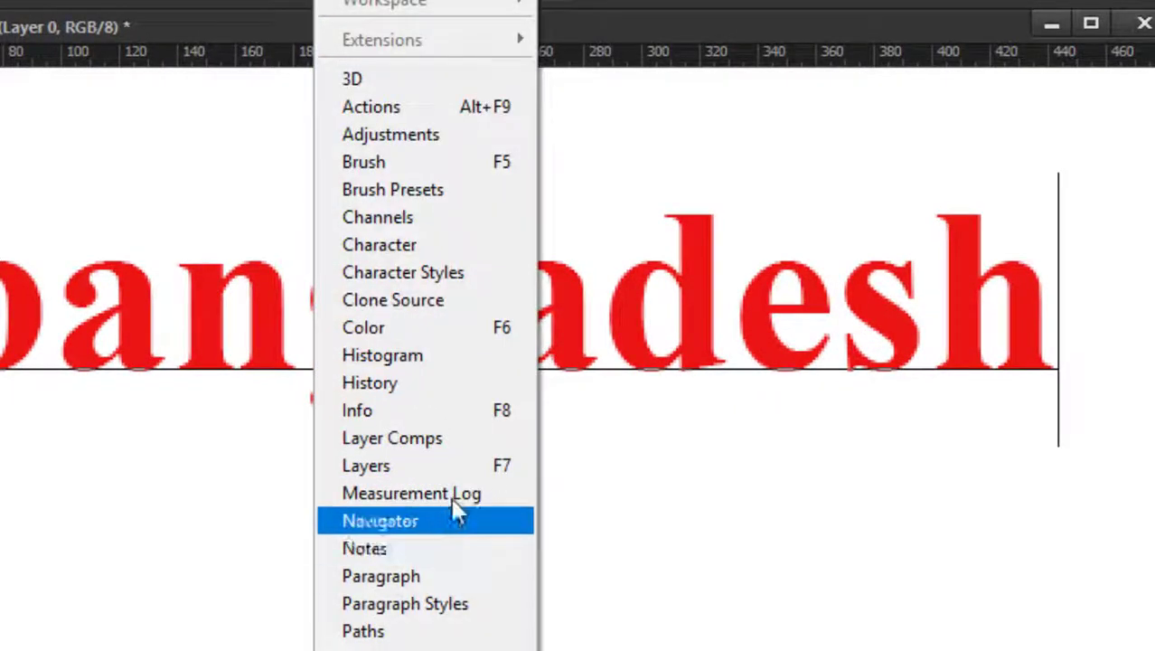
{"action": "left_click", "coordinate": [488, 468]}
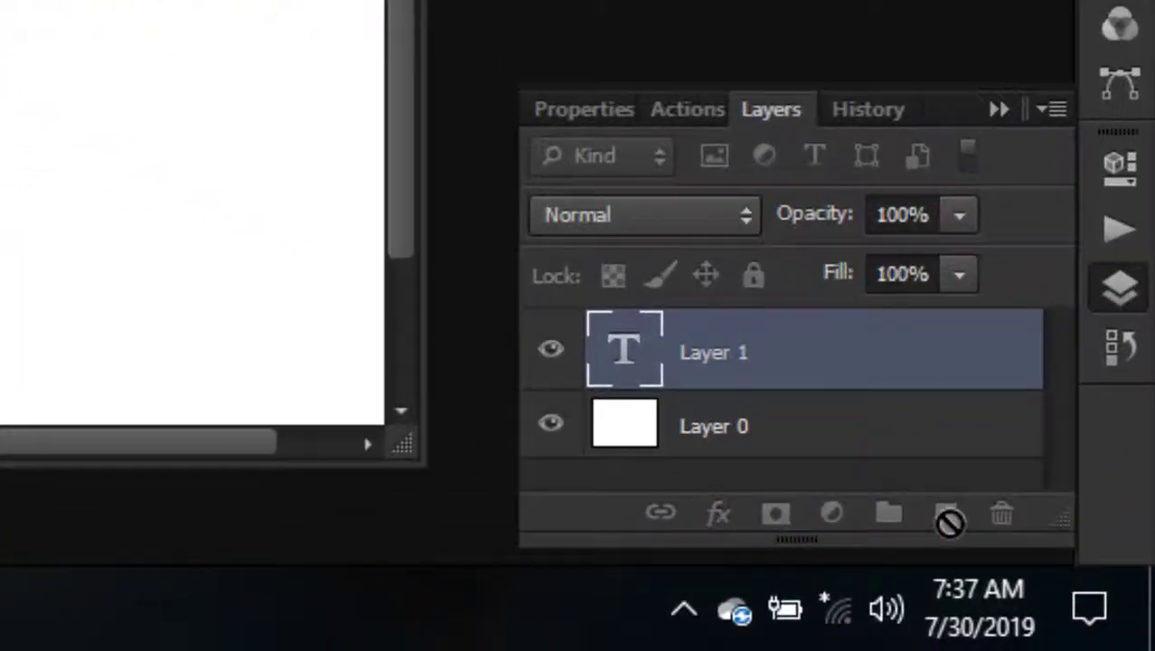
{"action": "left_click", "coordinate": [804, 448]}
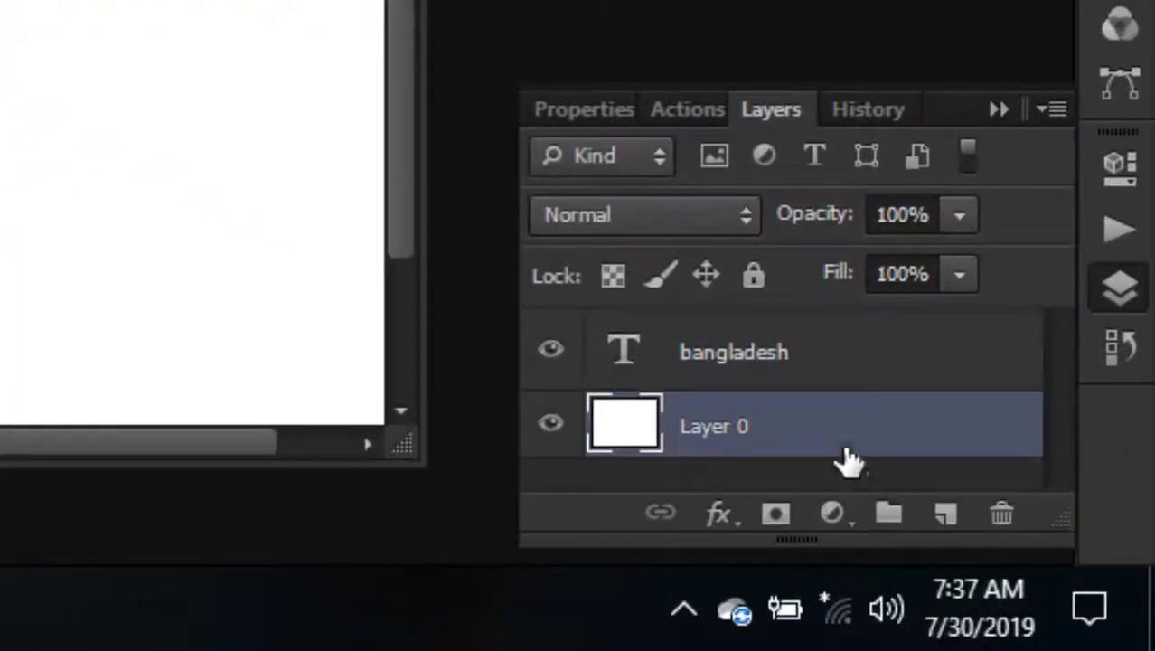
{"action": "left_click", "coordinate": [942, 518]}
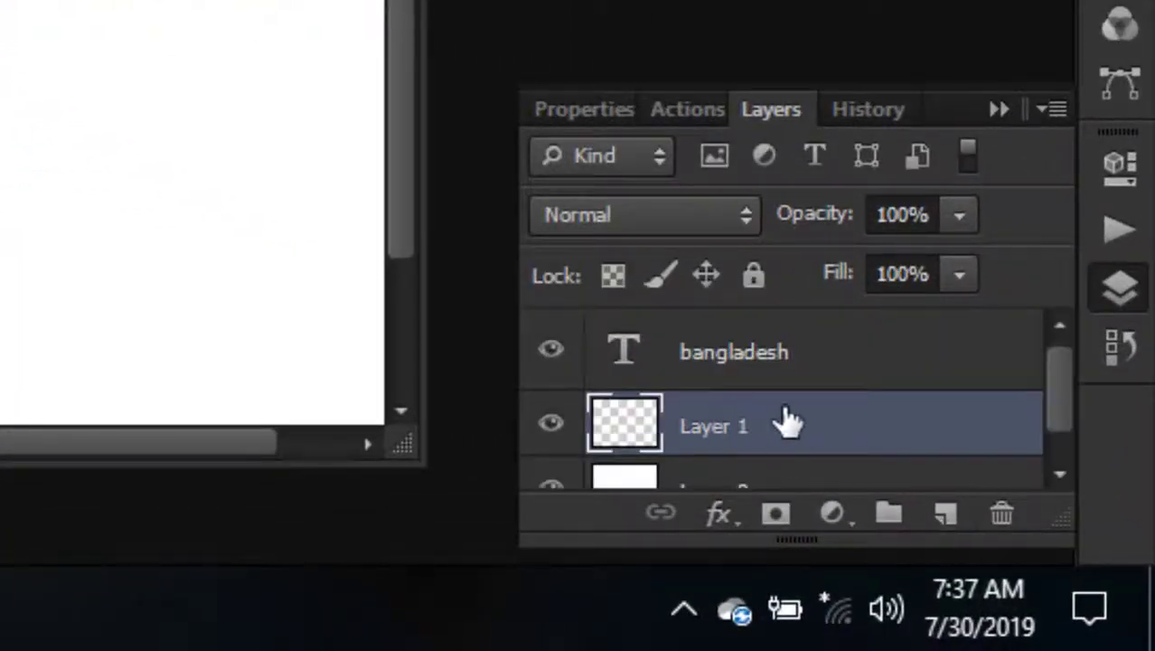
{"action": "scroll", "coordinate": [840, 443], "scroll_direction": "down", "scroll_amount": 1}
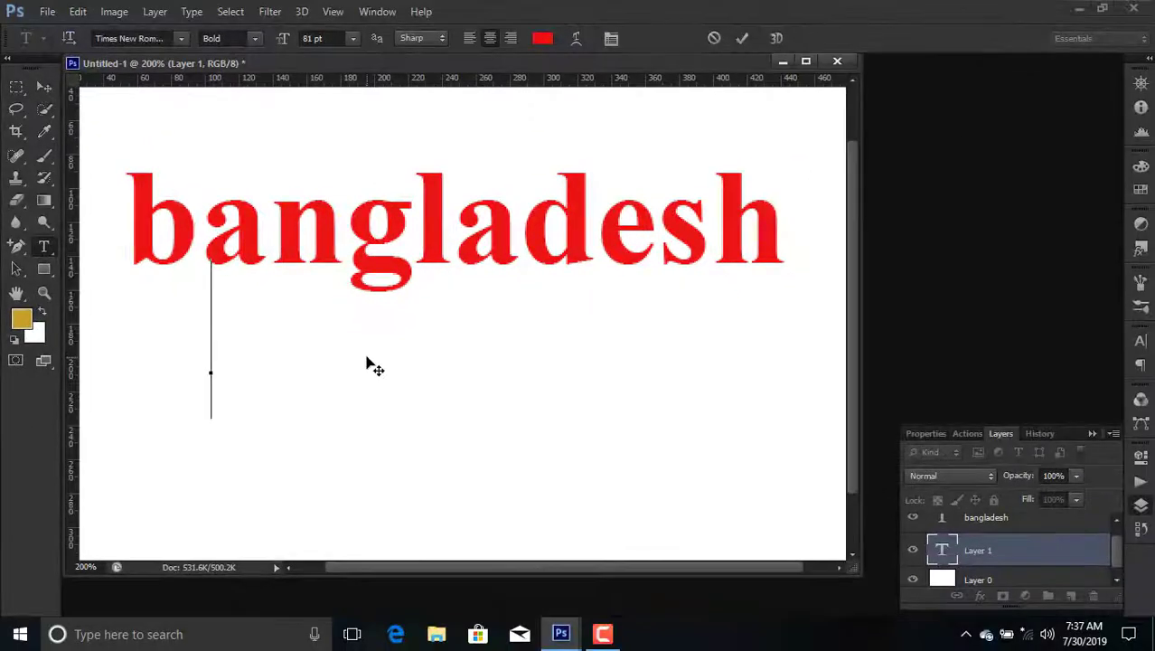
Type a second 'bangladesh' line lower down, recolour it green, and commit it.
{"action": "type", "text": "ban"}
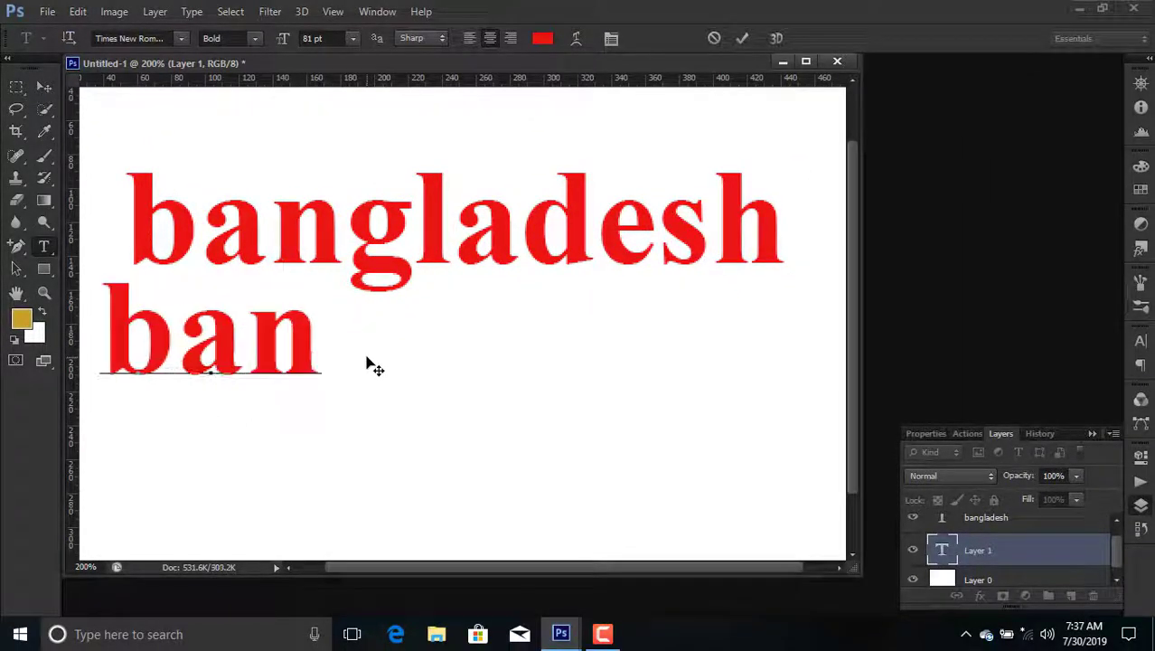
{"action": "type", "text": "gladesh"}
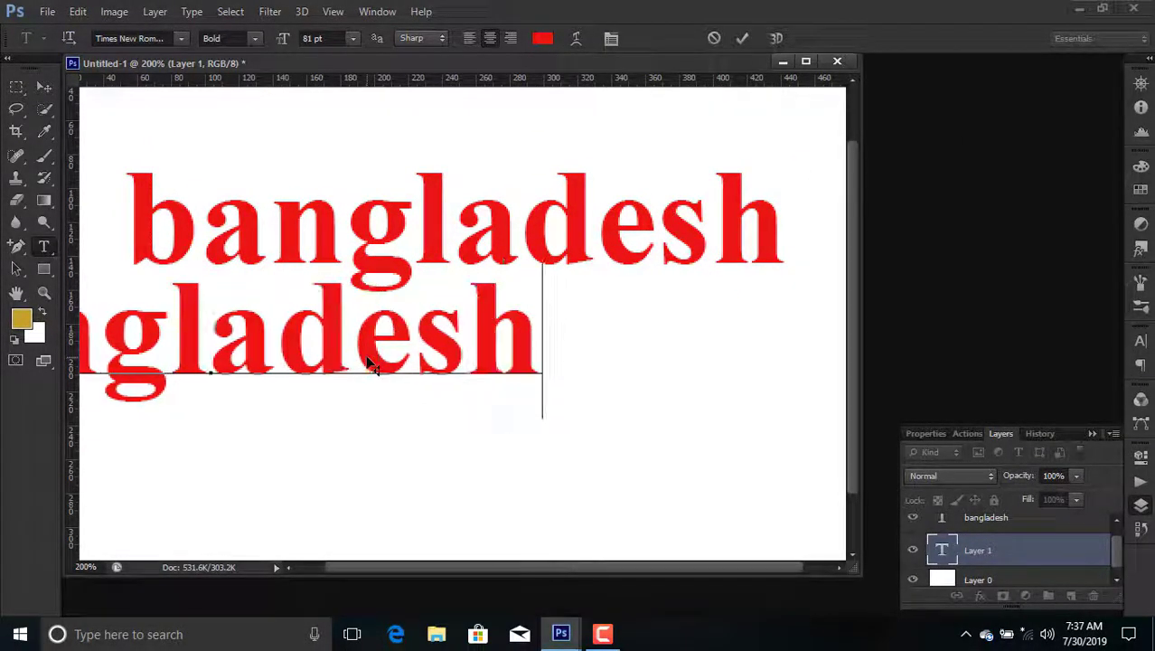
{"action": "left_click_drag", "start_coordinate": [369, 362], "coordinate": [607, 408]}
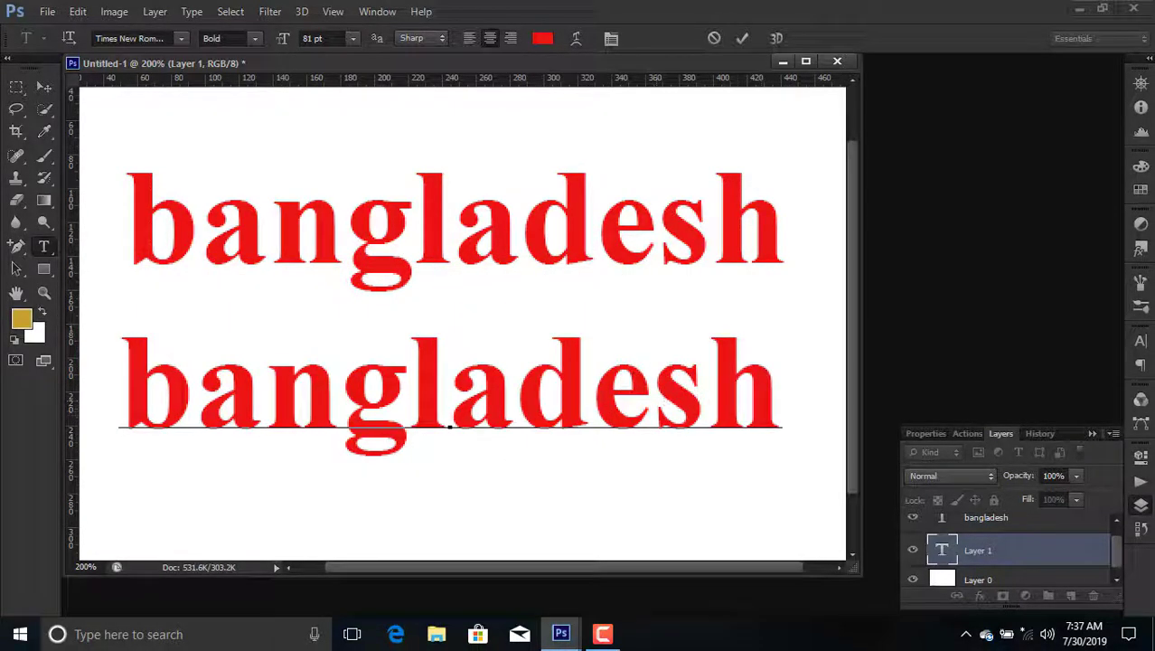
{"action": "mouse_move", "coordinate": [781, 407]}
{"action": "left_mouse_down"}
{"action": "mouse_move", "coordinate": [266, 398]}
{"action": "mouse_move", "coordinate": [145, 362]}
{"action": "left_mouse_up"}
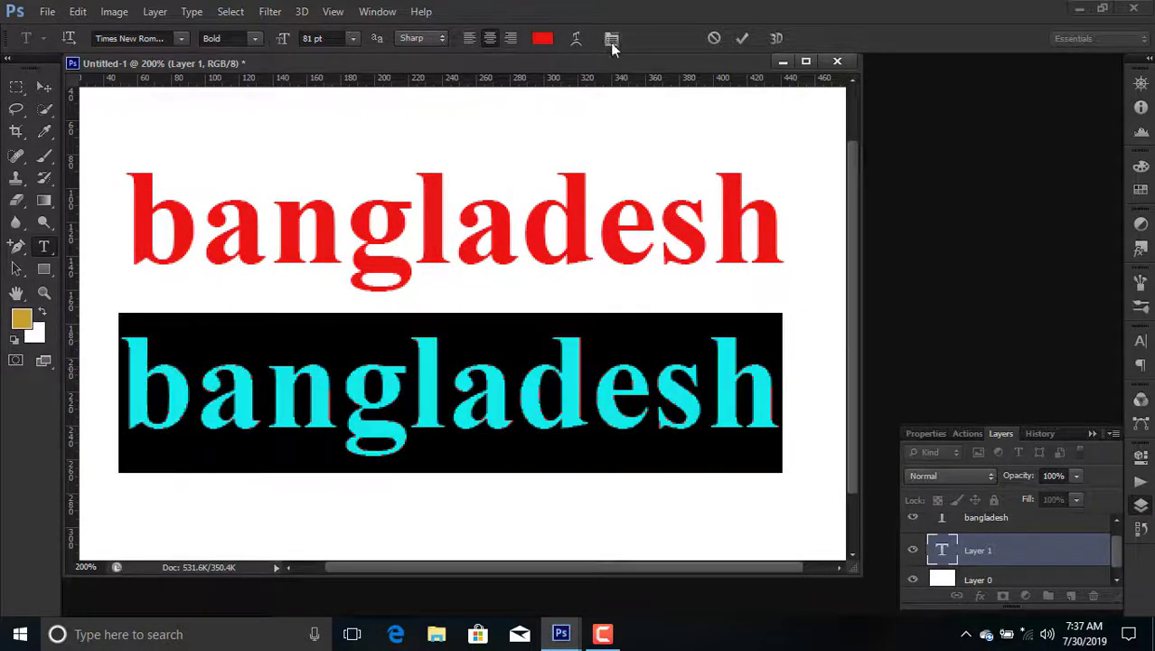
{"action": "left_click", "coordinate": [543, 41]}
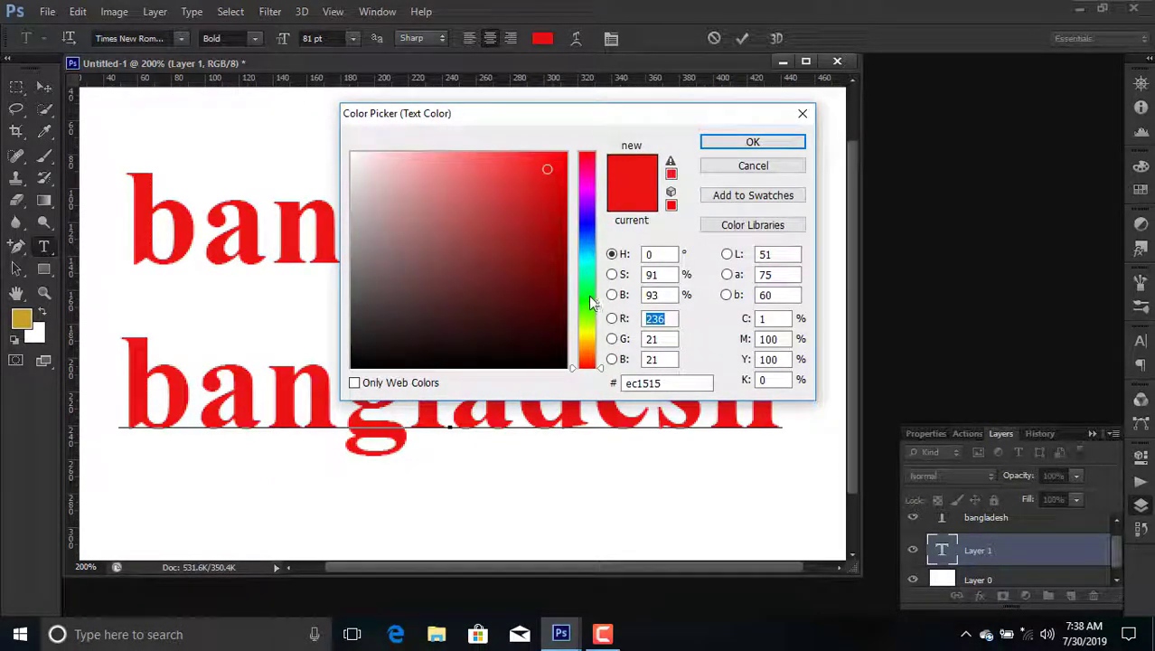
{"action": "left_click", "coordinate": [588, 295]}
{"action": "left_click", "coordinate": [757, 144]}
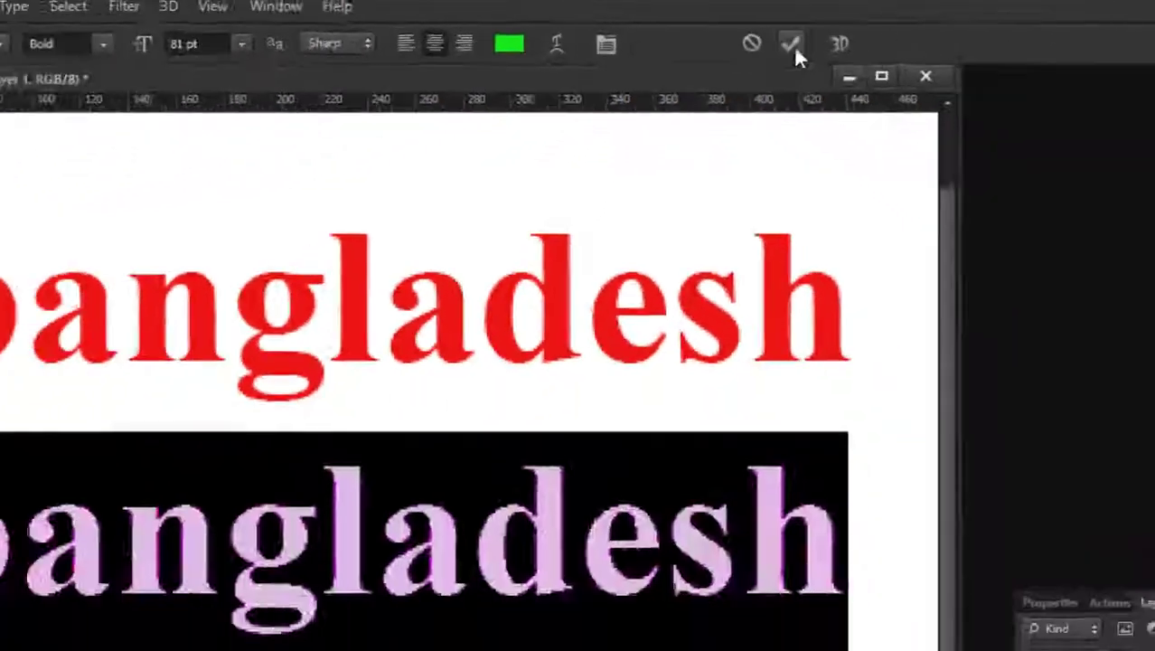
{"action": "left_click", "coordinate": [794, 49]}
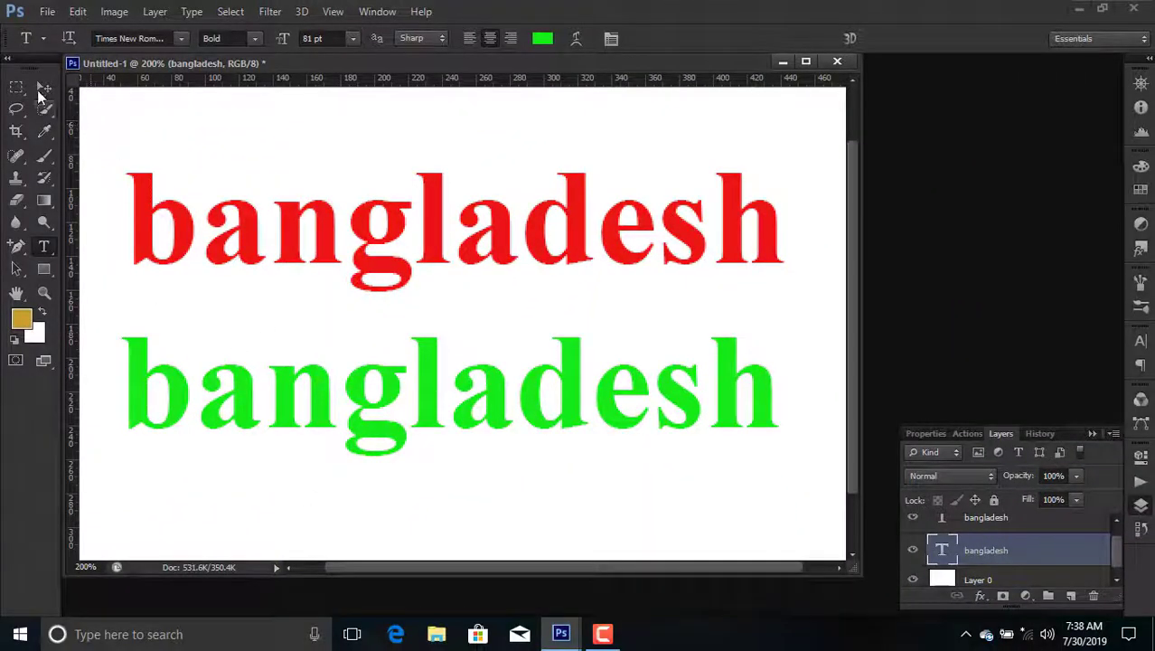
{"action": "left_click", "coordinate": [40, 88]}
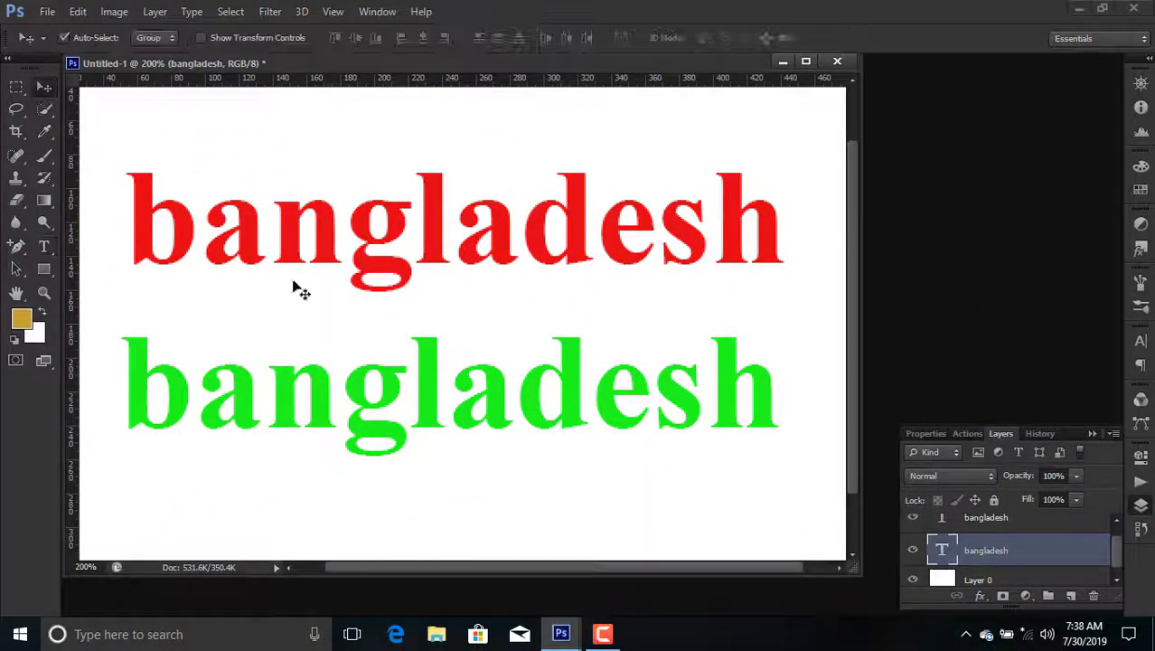
Drag the green 'bangladesh' up to overlap the red one, slightly offset behind it.
{"action": "left_click_drag", "start_coordinate": [431, 386], "coordinate": [450, 216]}
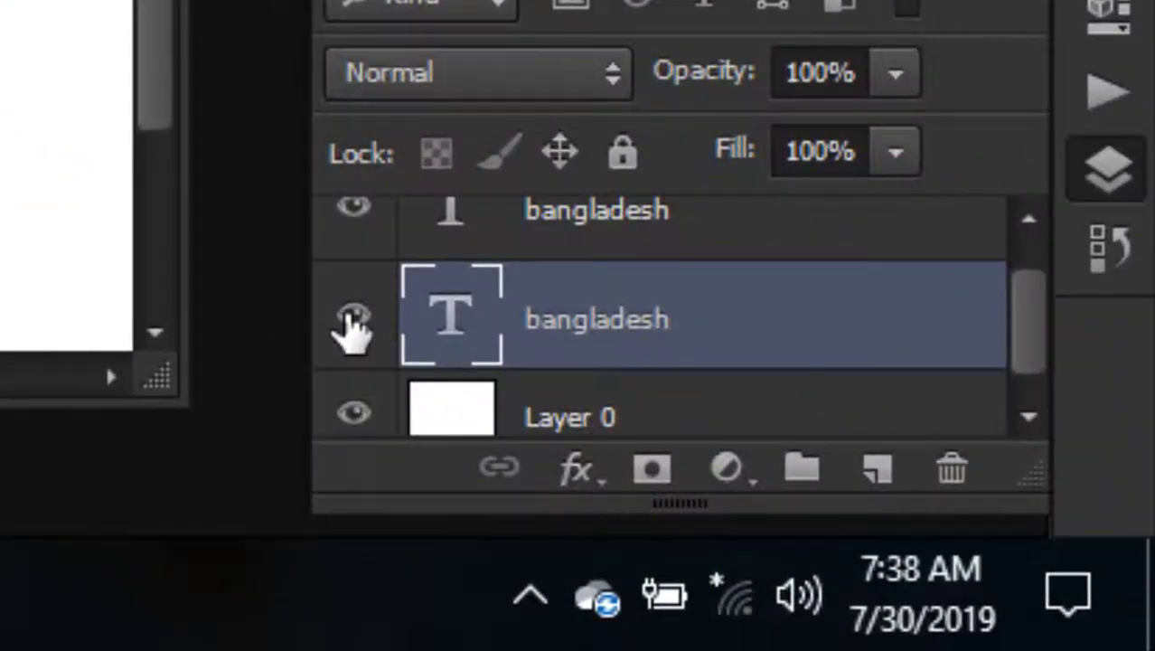
{"action": "left_click", "coordinate": [352, 319]}
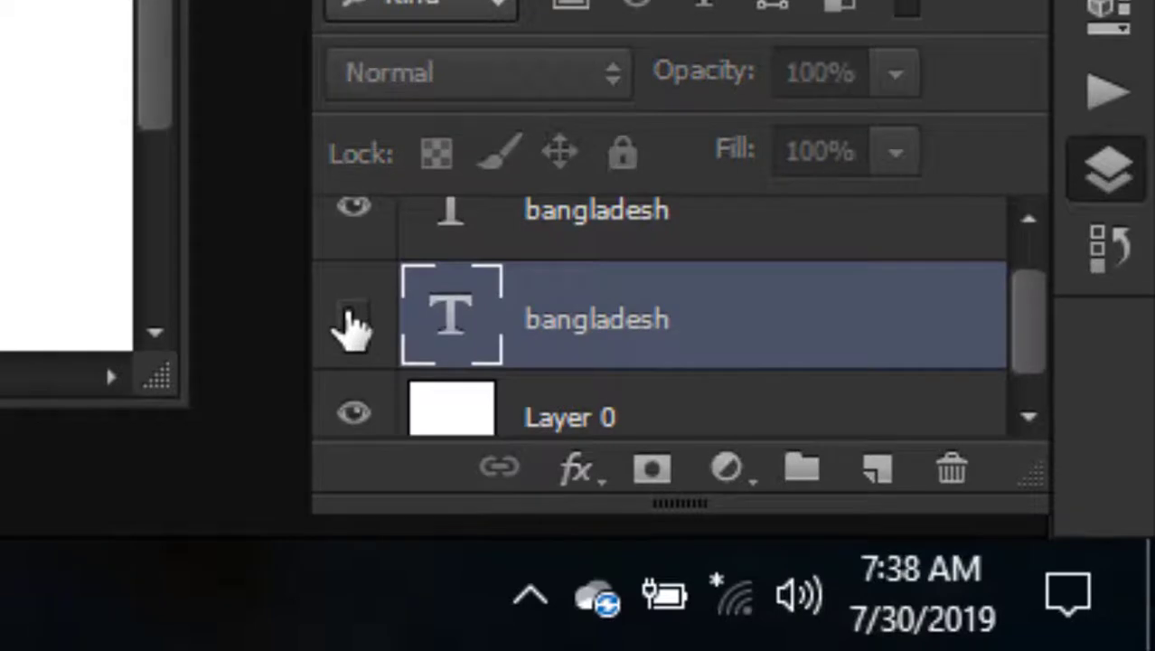
{"action": "left_click", "coordinate": [353, 318]}
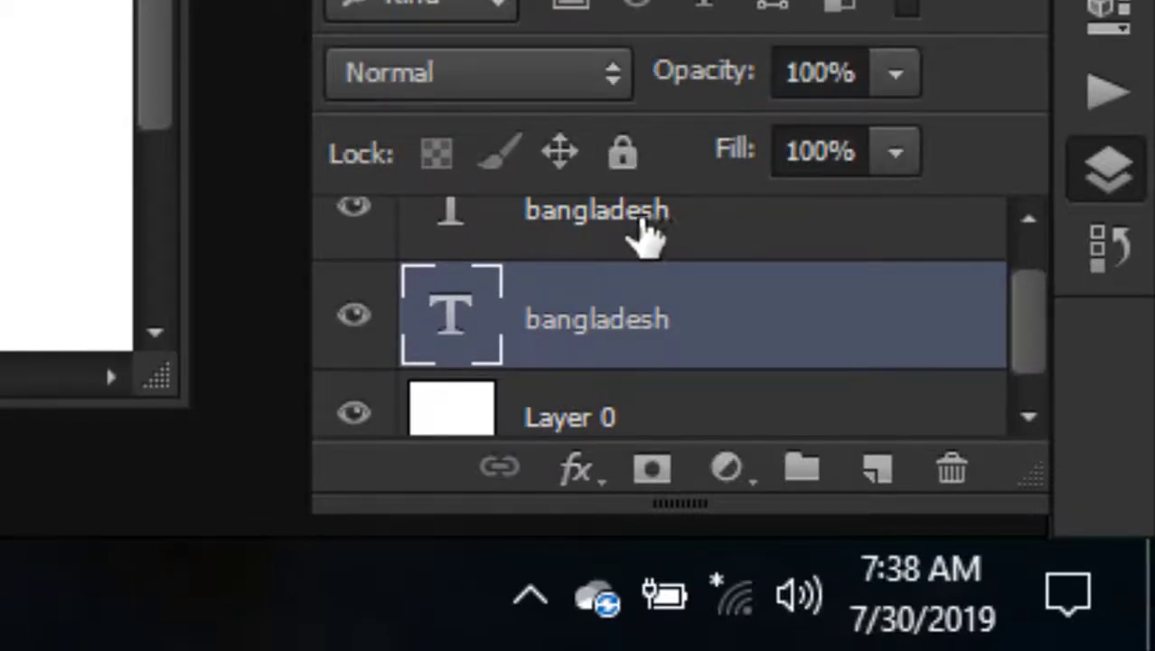
{"action": "left_click", "coordinate": [633, 228]}
{"action": "double_click", "coordinate": [613, 285]}
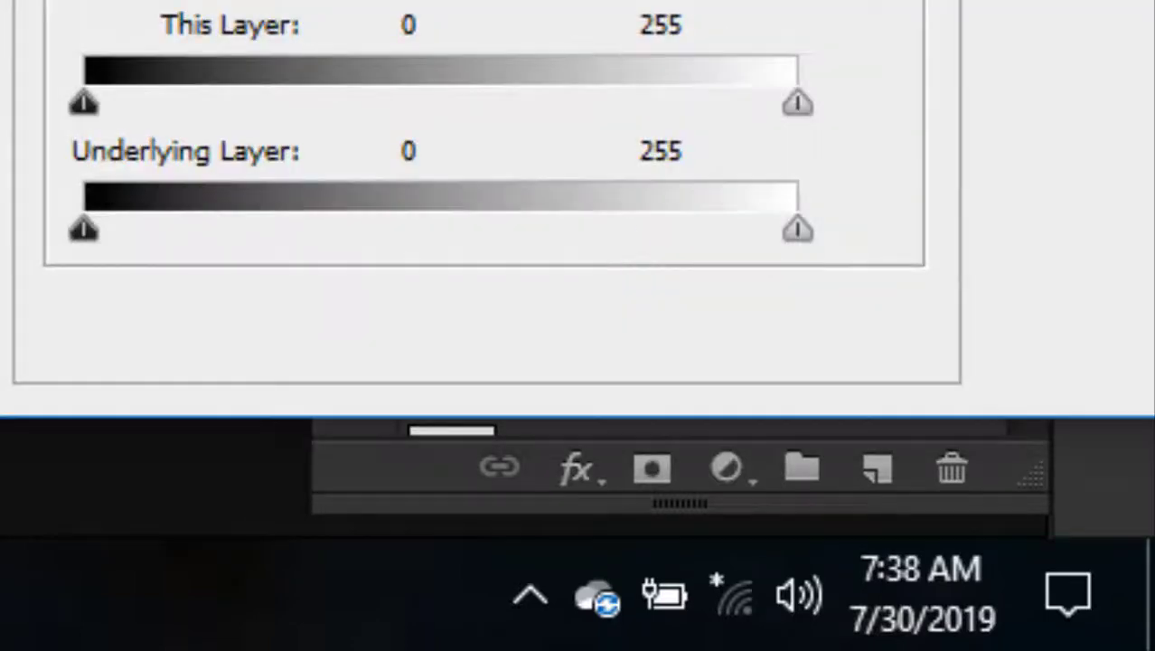
{"action": "key", "text": "Escape"}
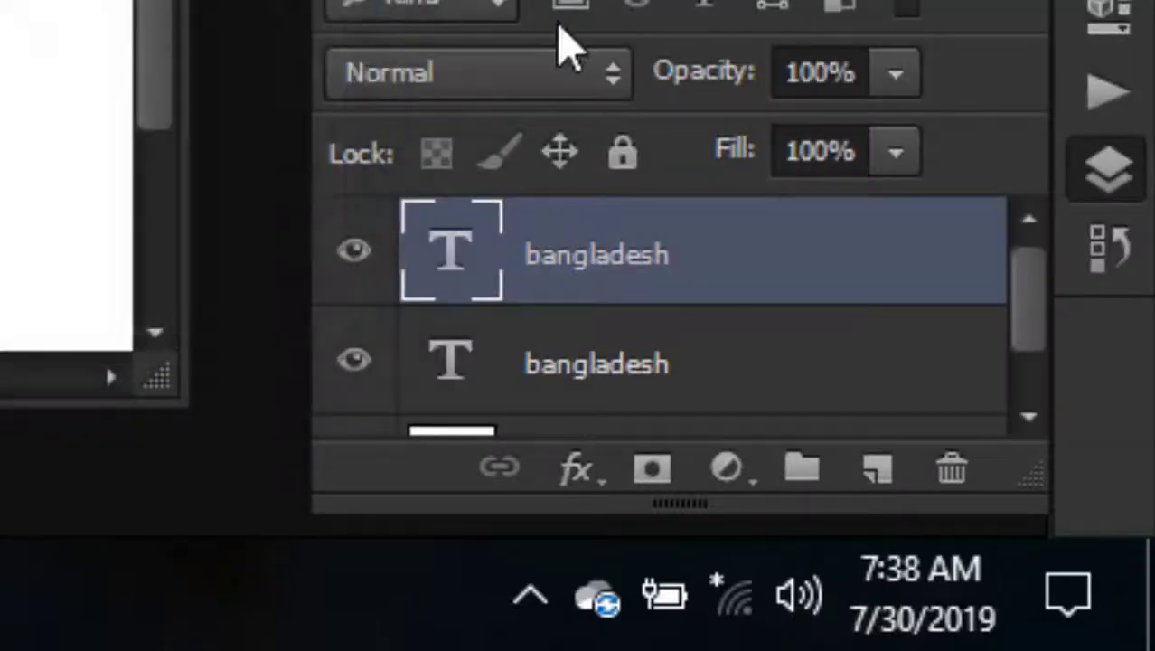
Rename the top text layer 'red' and move it beneath the green text layer.
{"action": "double_click", "coordinate": [589, 256]}
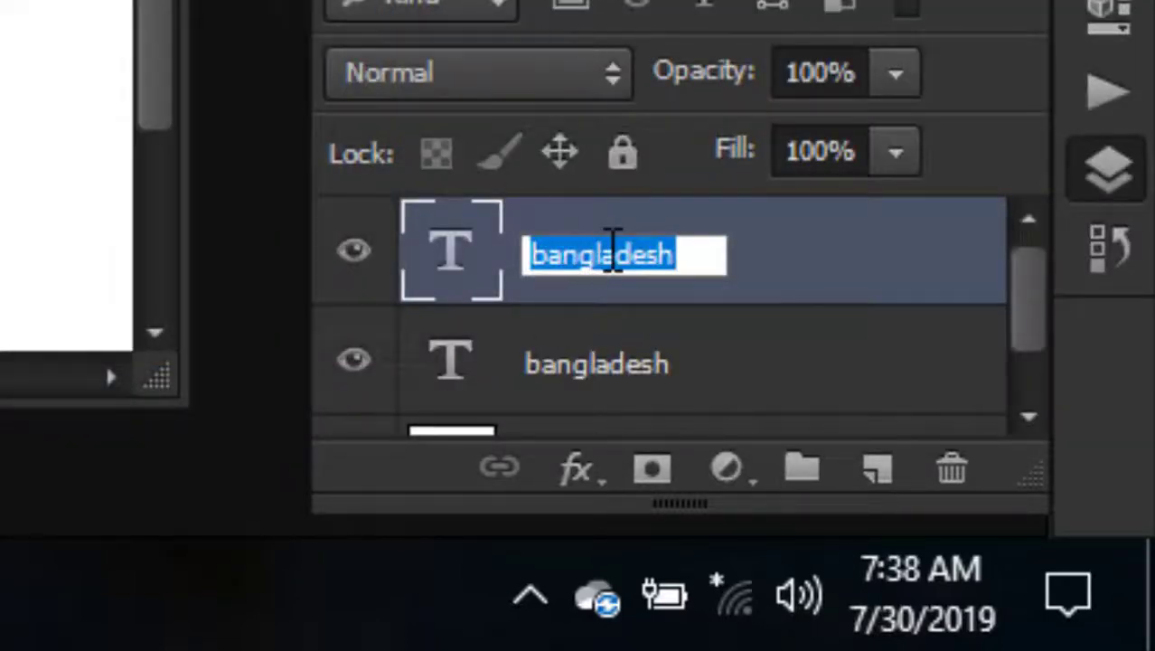
{"action": "type", "text": "red"}
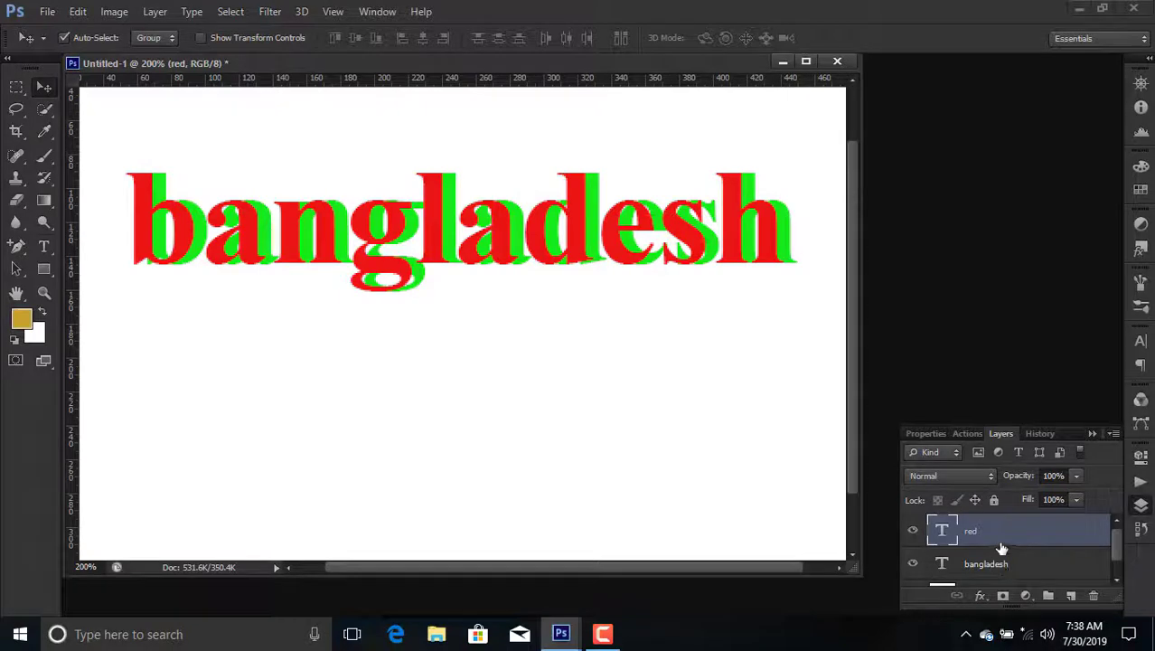
{"action": "left_click_drag", "start_coordinate": [1002, 545], "coordinate": [1000, 569]}
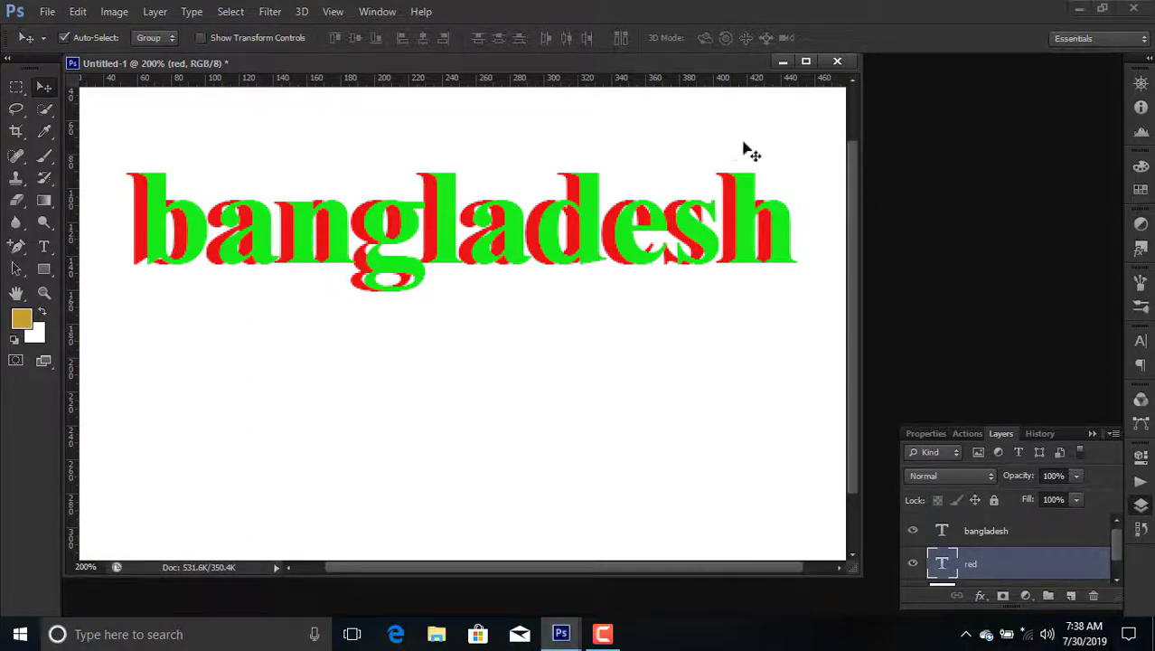
Close Untitled-1 without saving, open 22_full1.jpg, and centre and enlarge its window.
{"action": "left_click", "coordinate": [837, 61]}
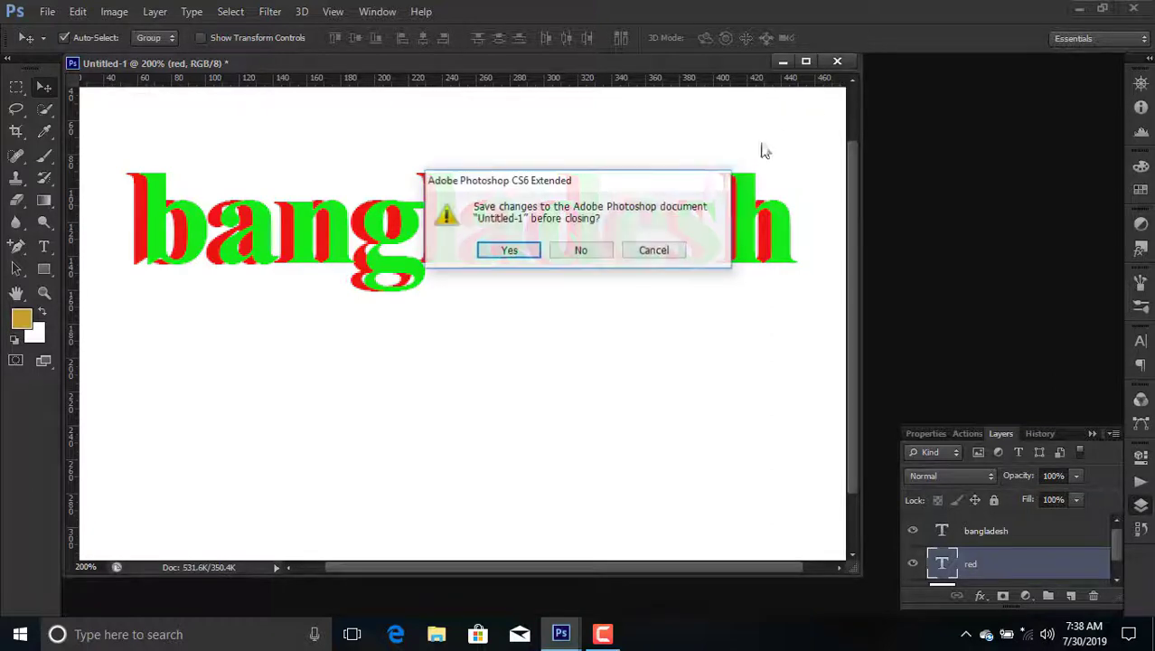
{"action": "left_click", "coordinate": [581, 250]}
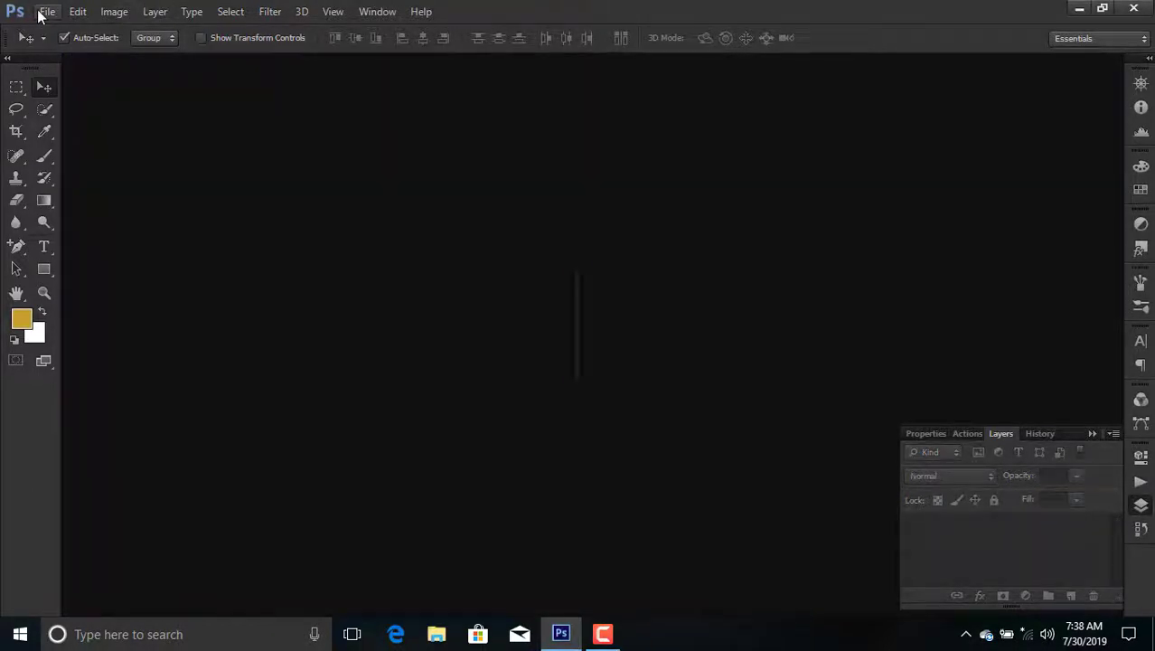
{"action": "left_click", "coordinate": [47, 11]}
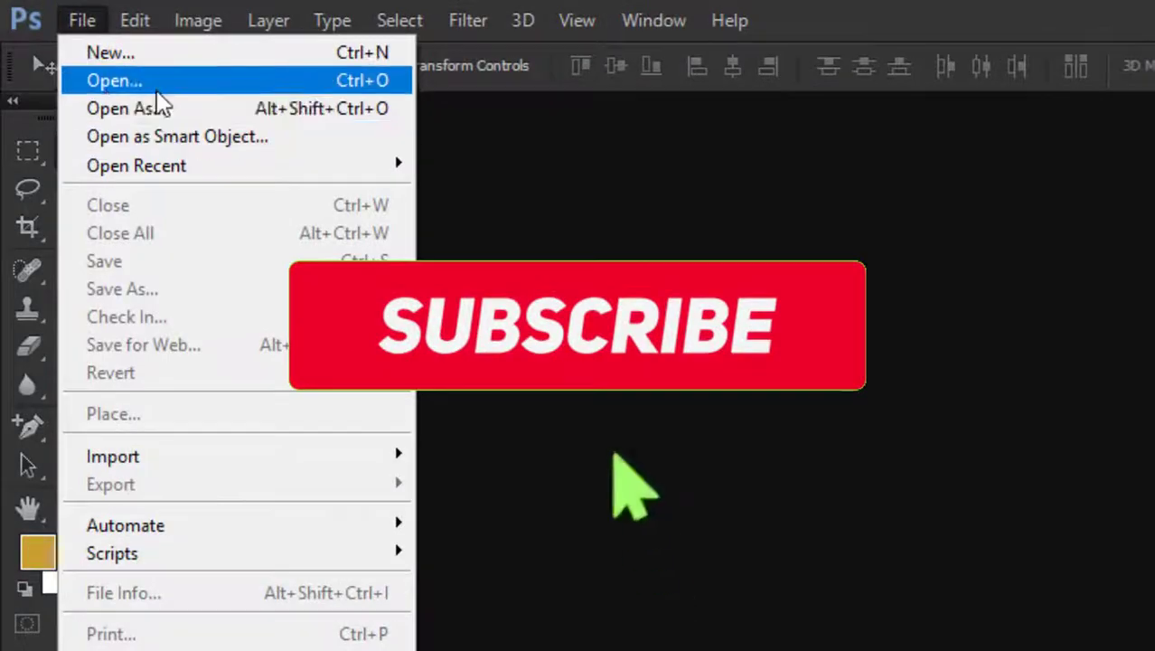
{"action": "left_click", "coordinate": [149, 78]}
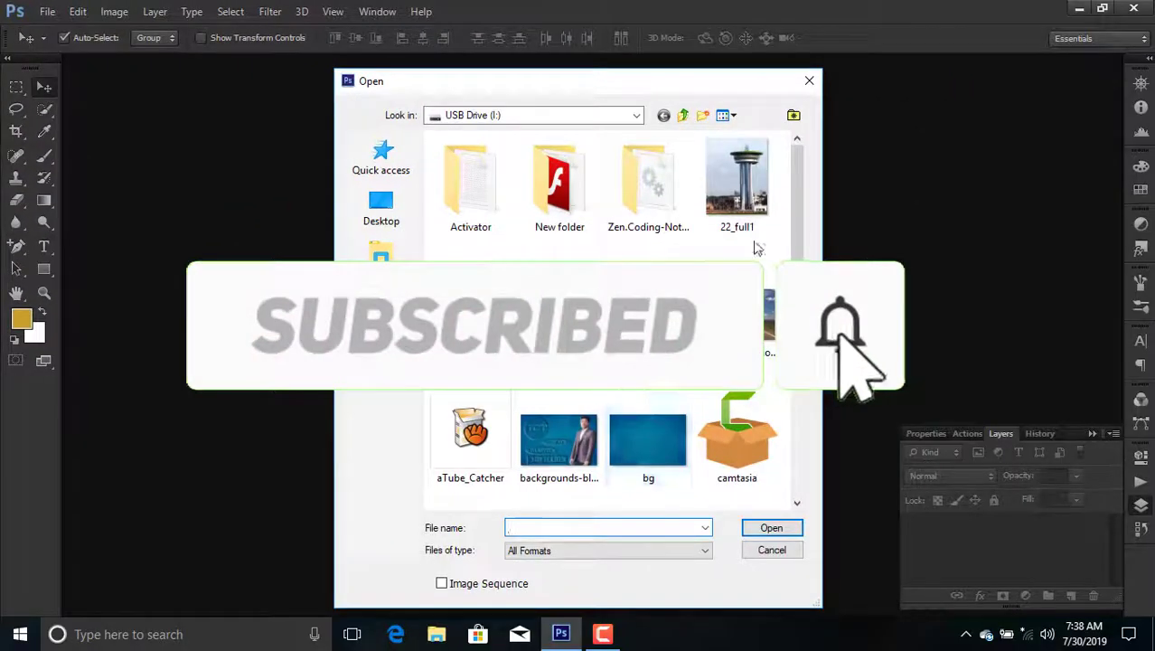
{"action": "left_click", "coordinate": [757, 194]}
{"action": "left_click", "coordinate": [771, 528]}
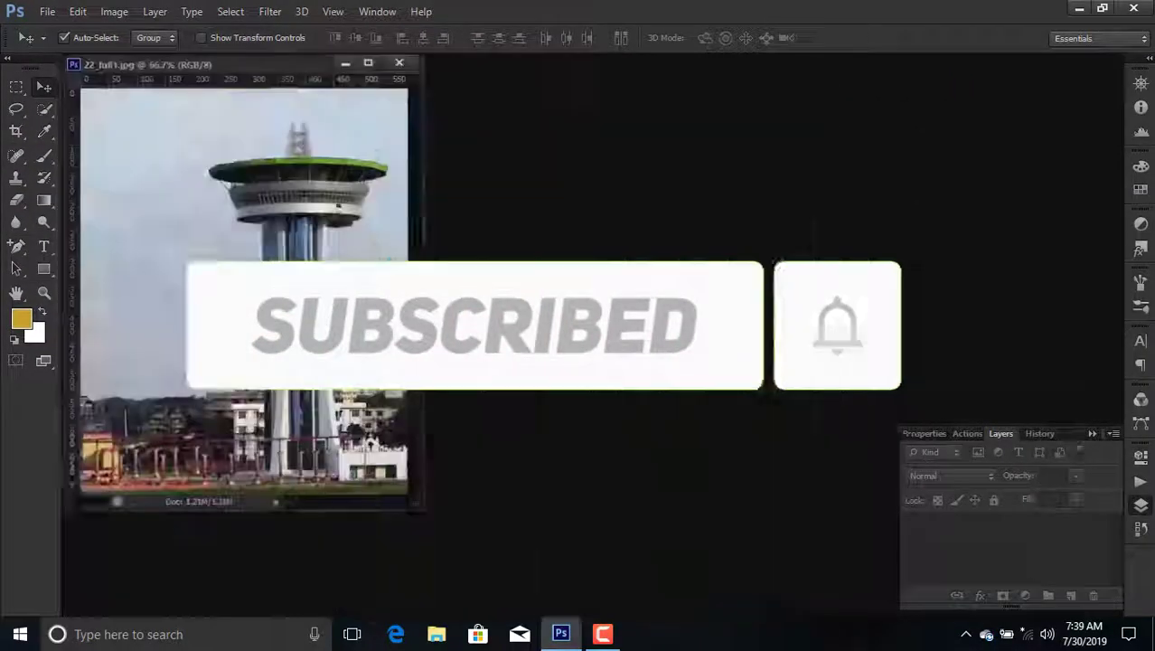
{"action": "left_click_drag", "start_coordinate": [280, 65], "coordinate": [524, 91]}
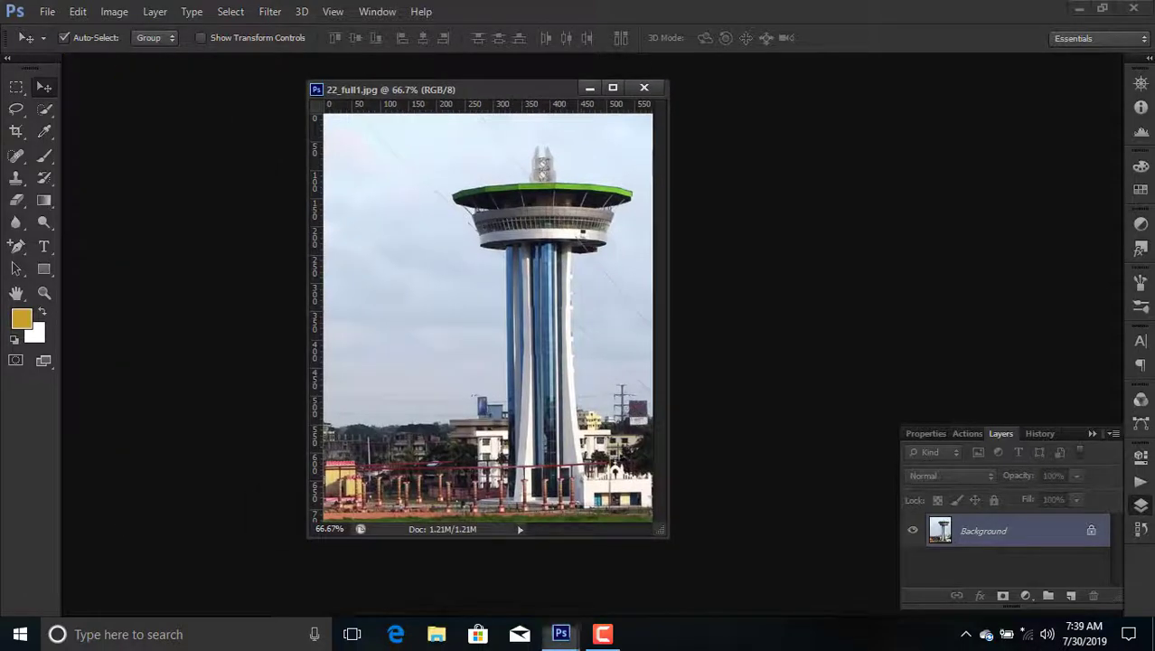
{"action": "left_click_drag", "start_coordinate": [724, 567], "coordinate": [728, 572]}
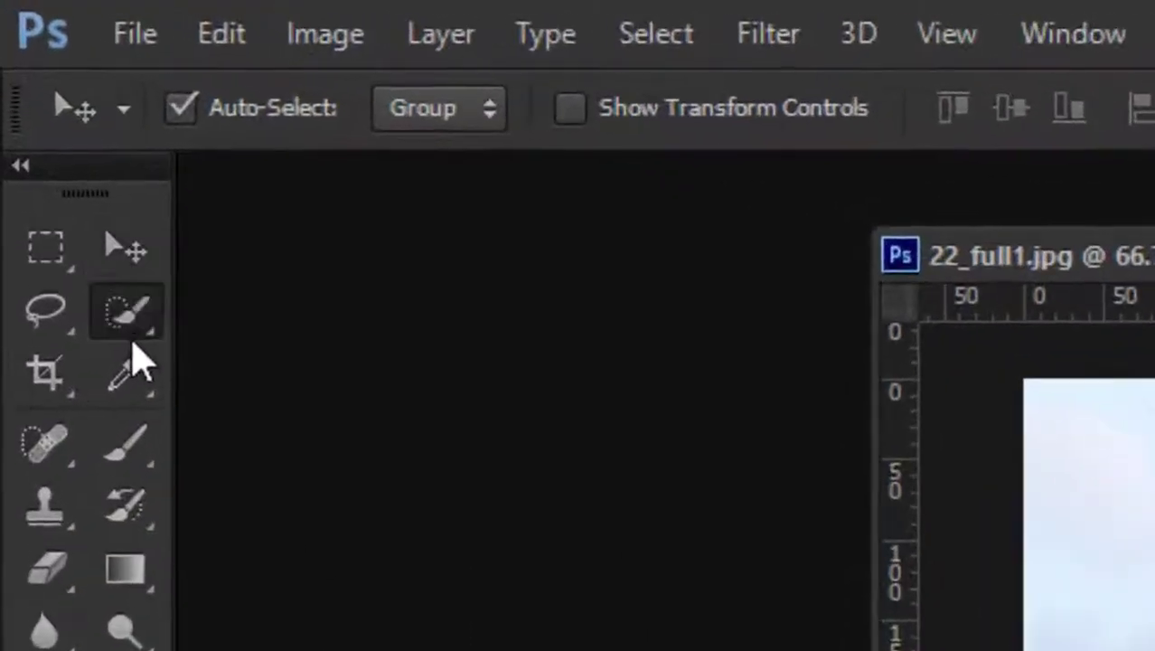
Select the sky on both sides of the tower with the Quick Selection Tool.
{"action": "left_click", "coordinate": [126, 312]}
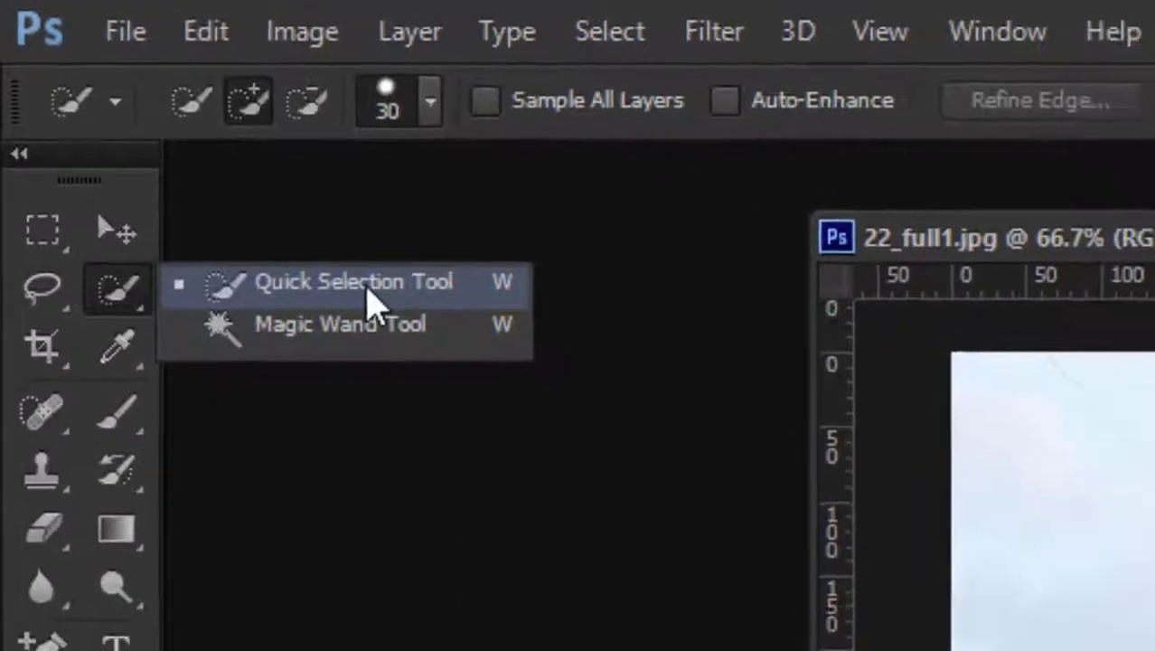
{"action": "left_click", "coordinate": [398, 316]}
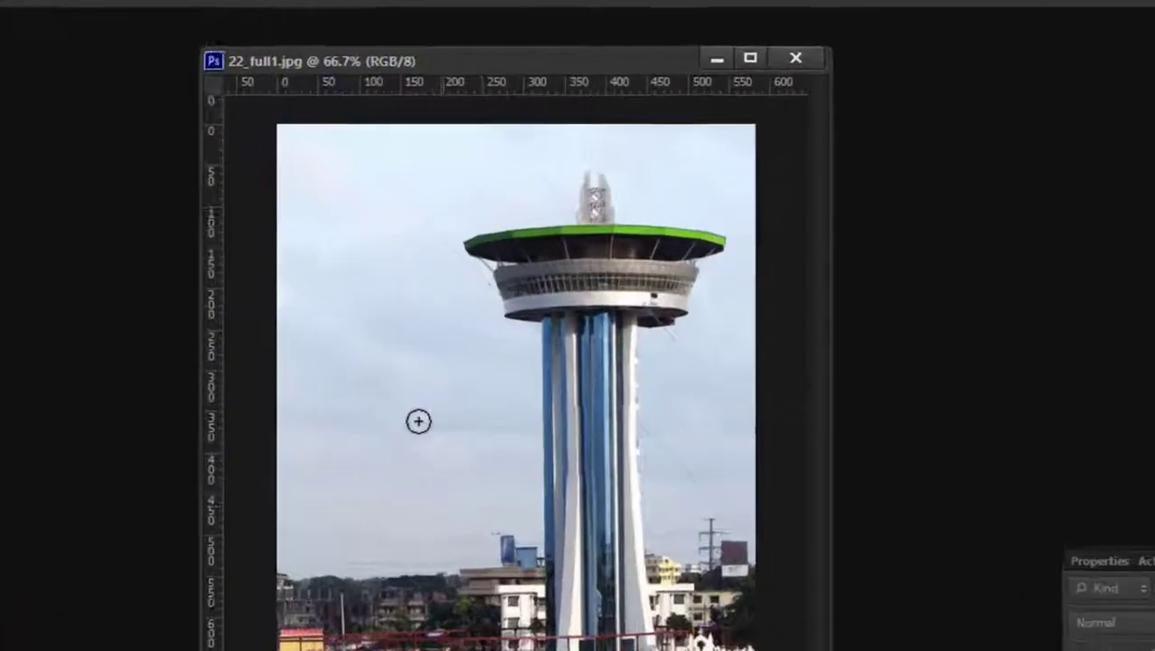
{"action": "left_click_drag", "start_coordinate": [456, 338], "coordinate": [410, 257]}
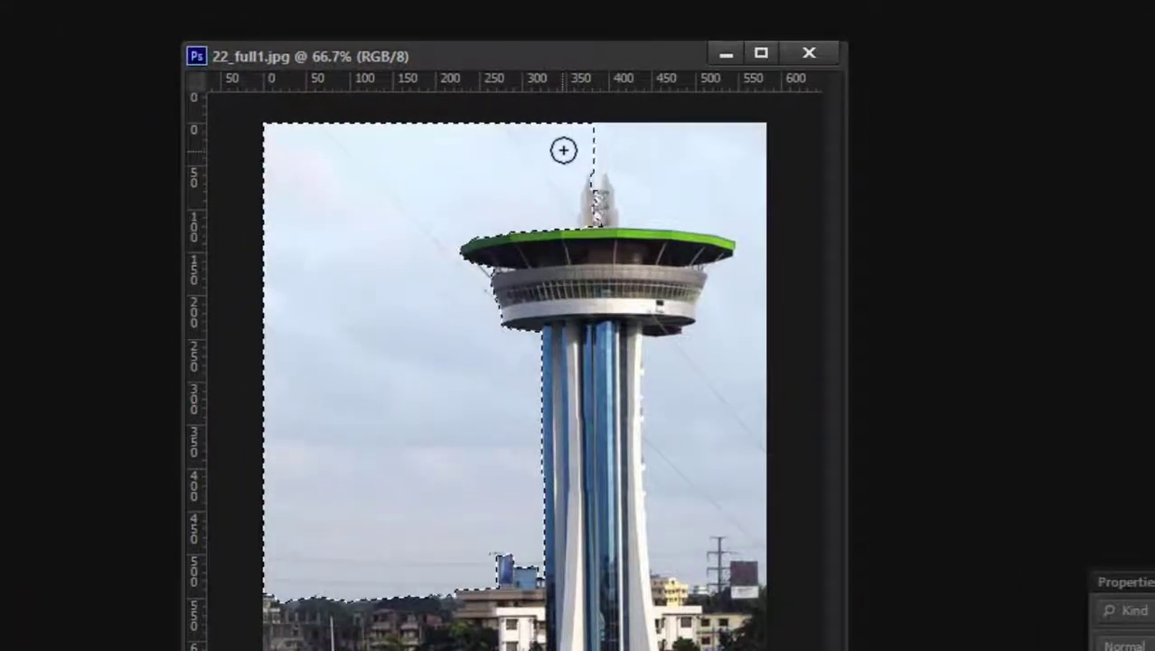
{"action": "mouse_move", "coordinate": [562, 148]}
{"action": "left_mouse_down"}
{"action": "mouse_move", "coordinate": [754, 239]}
{"action": "mouse_move", "coordinate": [722, 262]}
{"action": "left_mouse_up"}
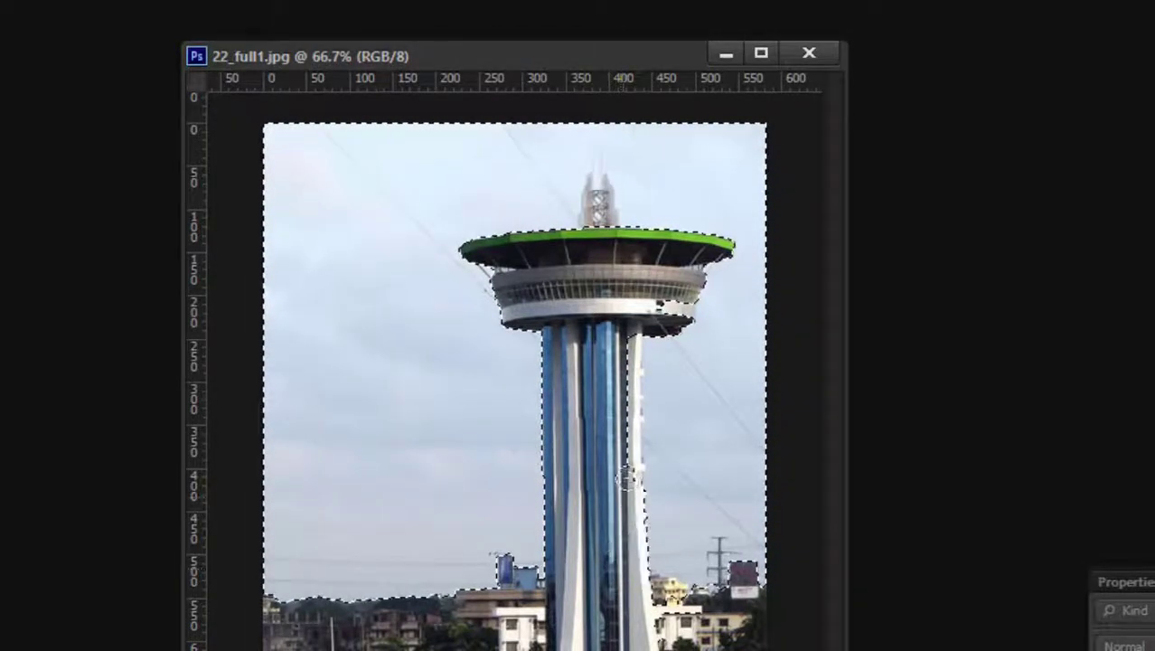
{"action": "mouse_move", "coordinate": [673, 333]}
{"action": "left_mouse_down"}
{"action": "mouse_move", "coordinate": [662, 405]}
{"action": "mouse_move", "coordinate": [666, 361]}
{"action": "left_mouse_up"}
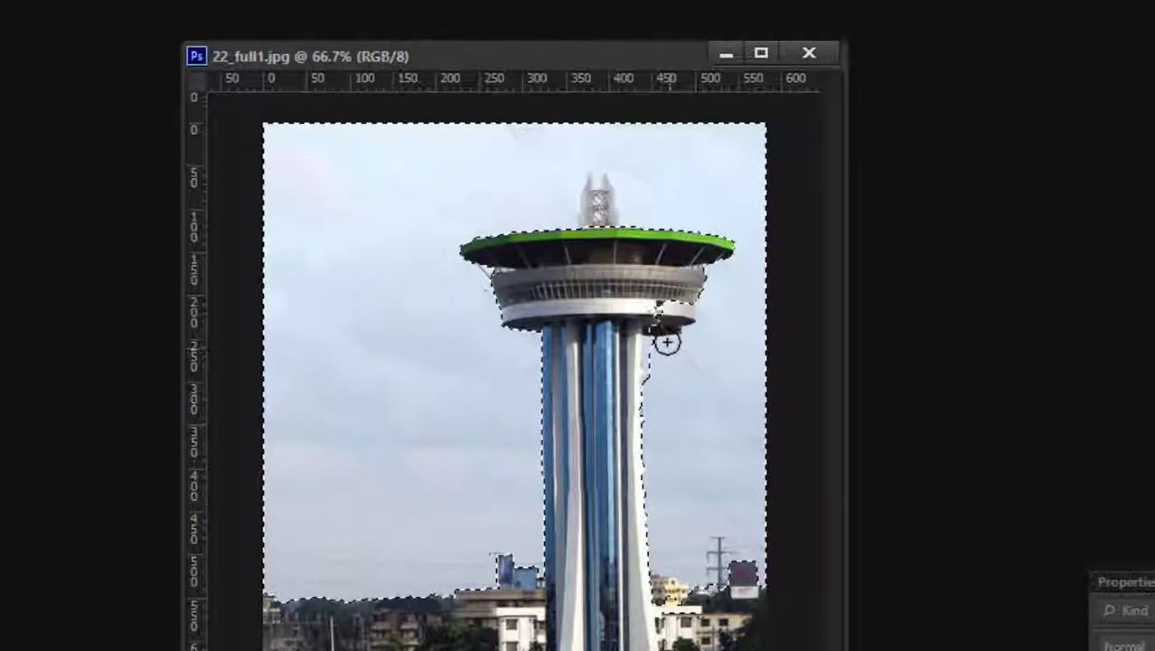
{"action": "left_click_drag", "start_coordinate": [665, 361], "coordinate": [663, 347]}
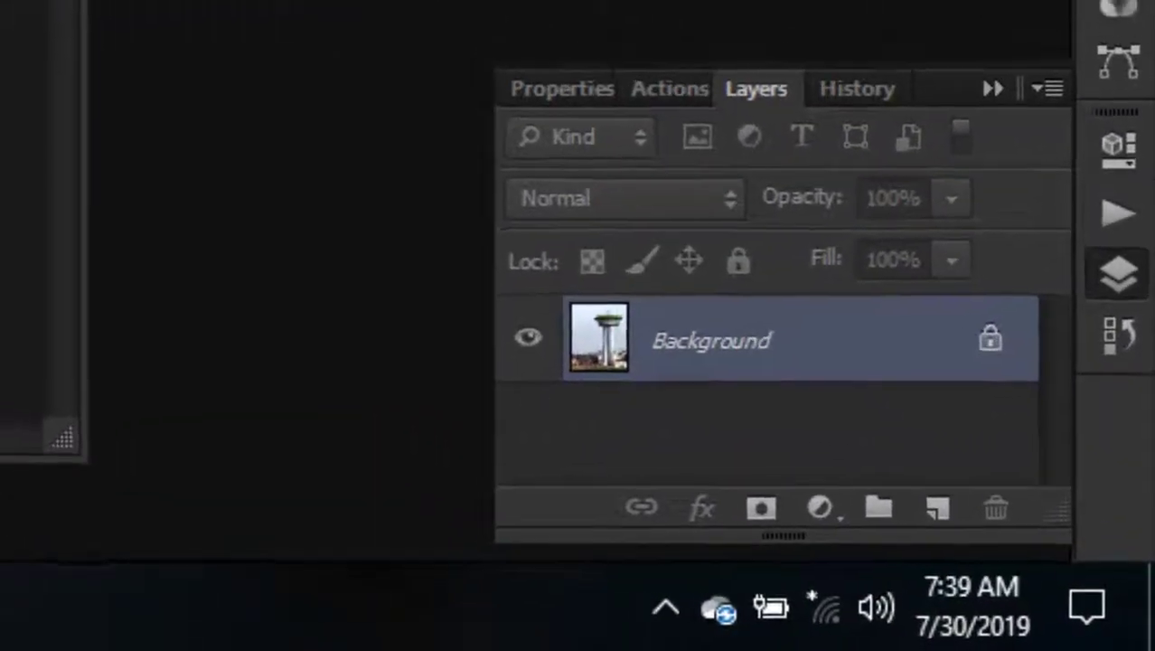
Unlock the Background as Layer 0, remove the tower ring from the selection, and delete the sky.
{"action": "double_click", "coordinate": [990, 344]}
{"action": "left_click", "coordinate": [557, 31]}
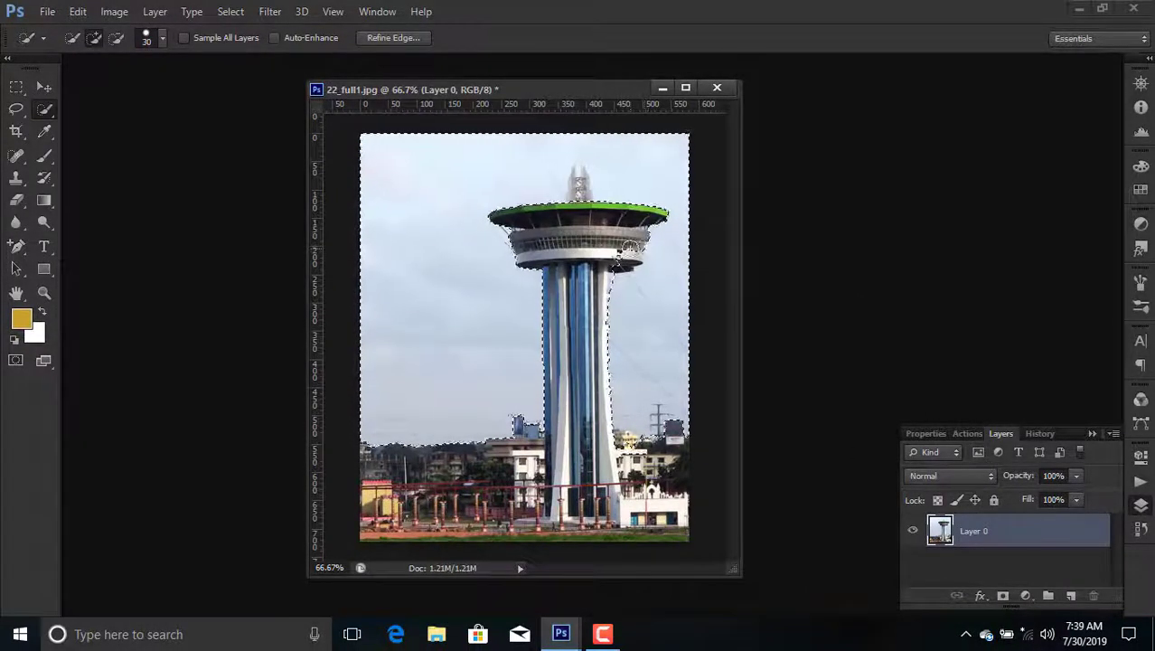
{"action": "left_click_drag", "start_coordinate": [623, 233], "coordinate": [630, 247]}
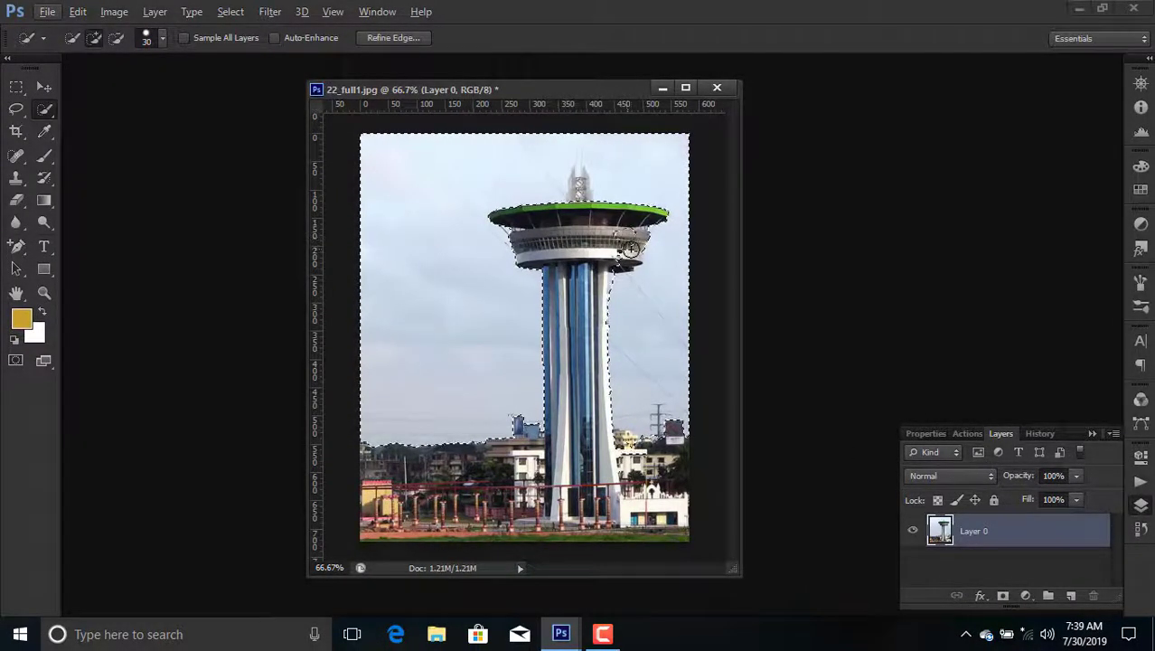
{"action": "left_click_drag", "start_coordinate": [618, 256], "coordinate": [627, 244]}
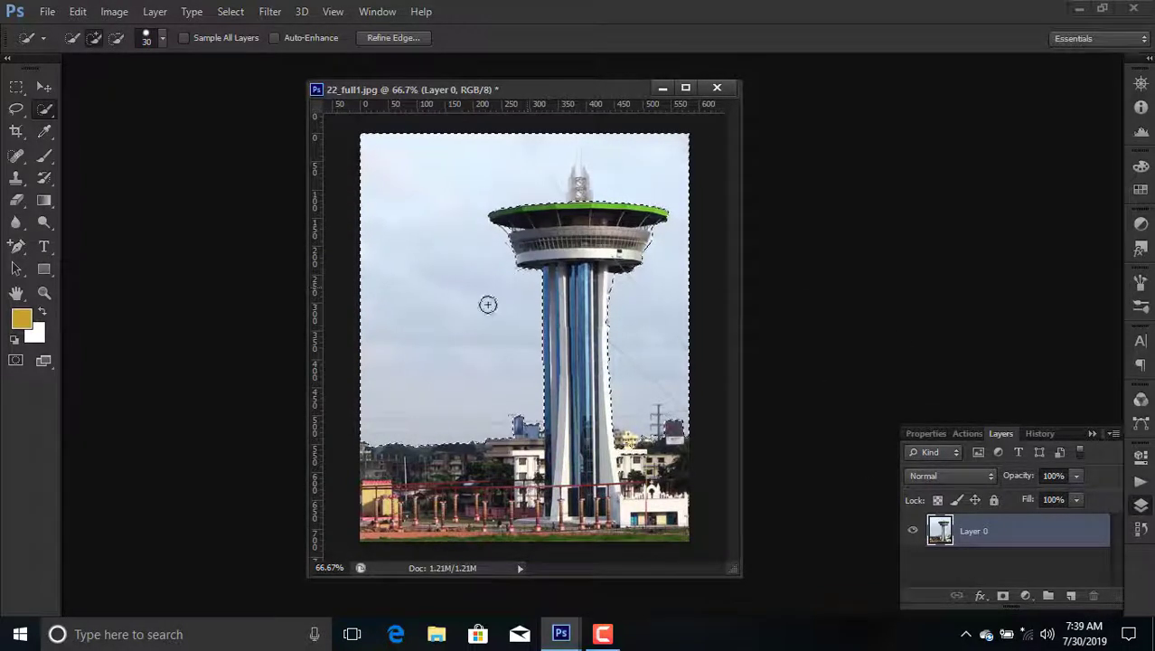
{"action": "key", "text": "Delete"}
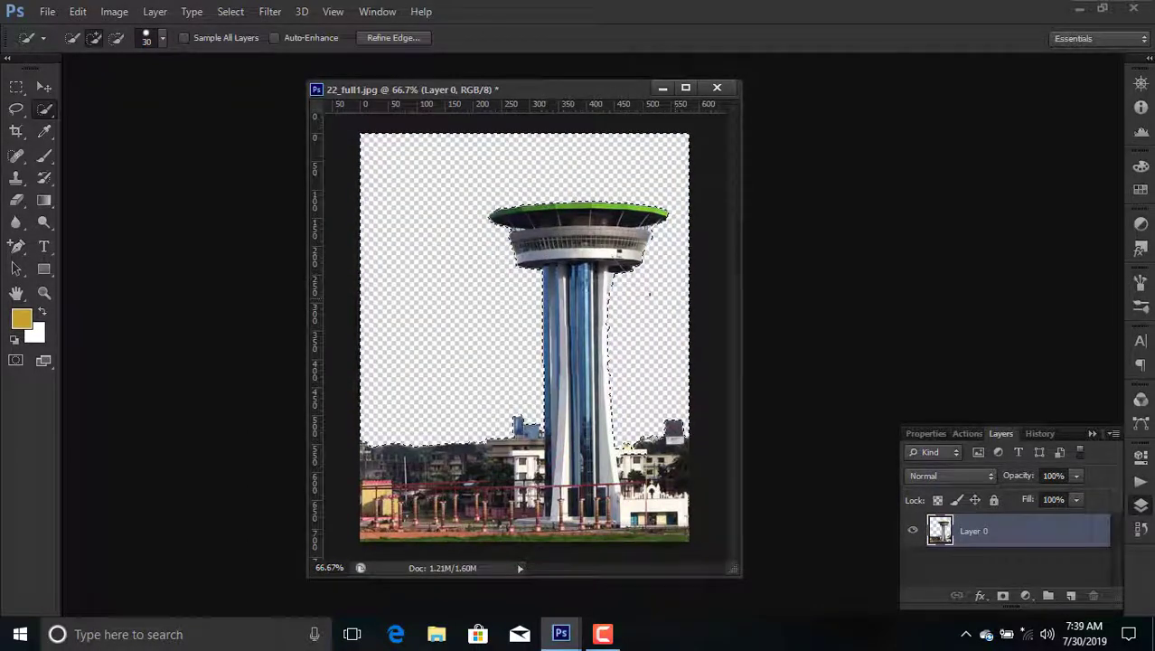
Clear the tower selection and open asphalt-aspiration-clouds-215.jpg.
{"action": "key", "text": "ctrl+d"}
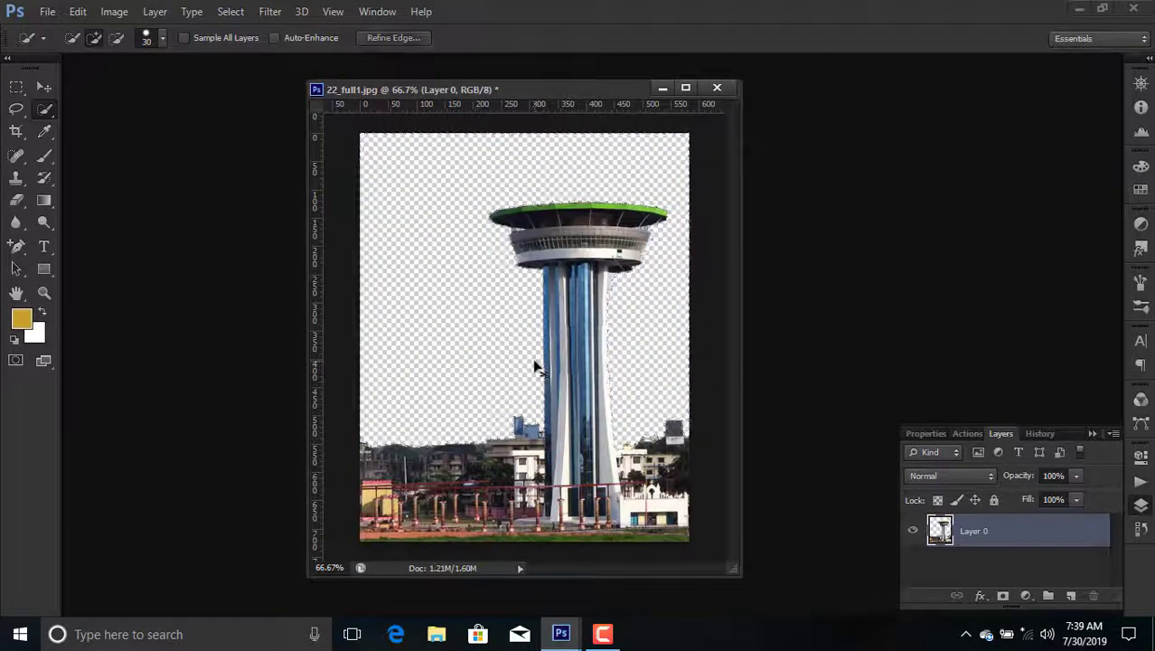
{"action": "double_click", "coordinate": [189, 176]}
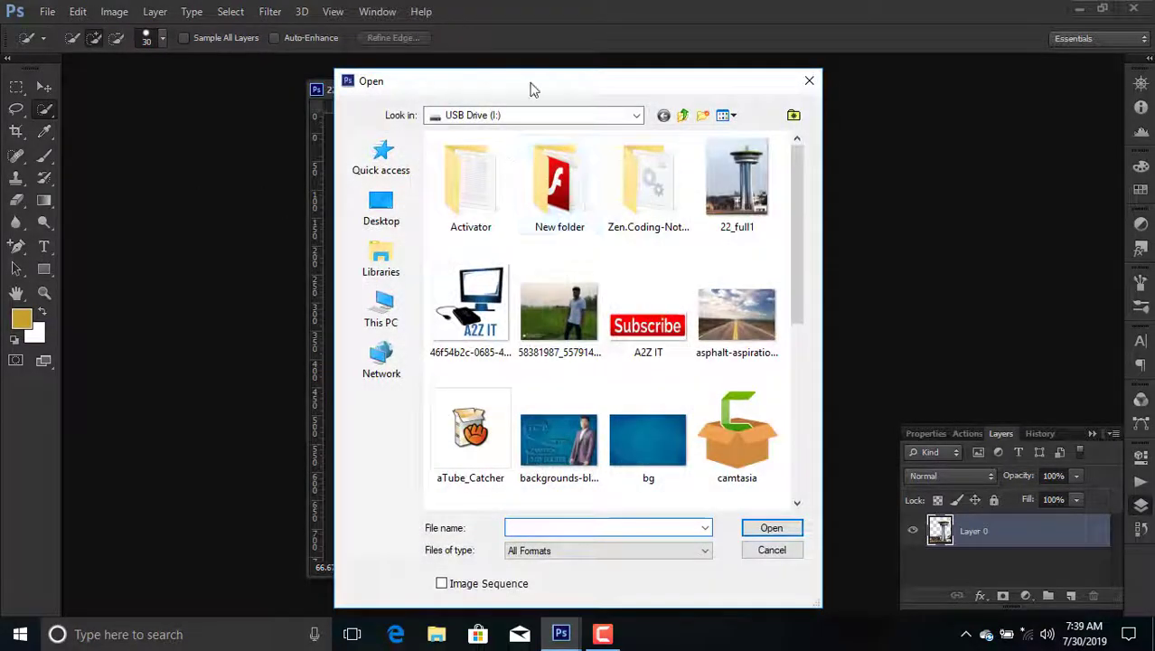
{"action": "mouse_move", "coordinate": [541, 79]}
{"action": "left_mouse_down"}
{"action": "mouse_move", "coordinate": [1062, 79]}
{"action": "mouse_move", "coordinate": [859, 43]}
{"action": "left_mouse_up"}
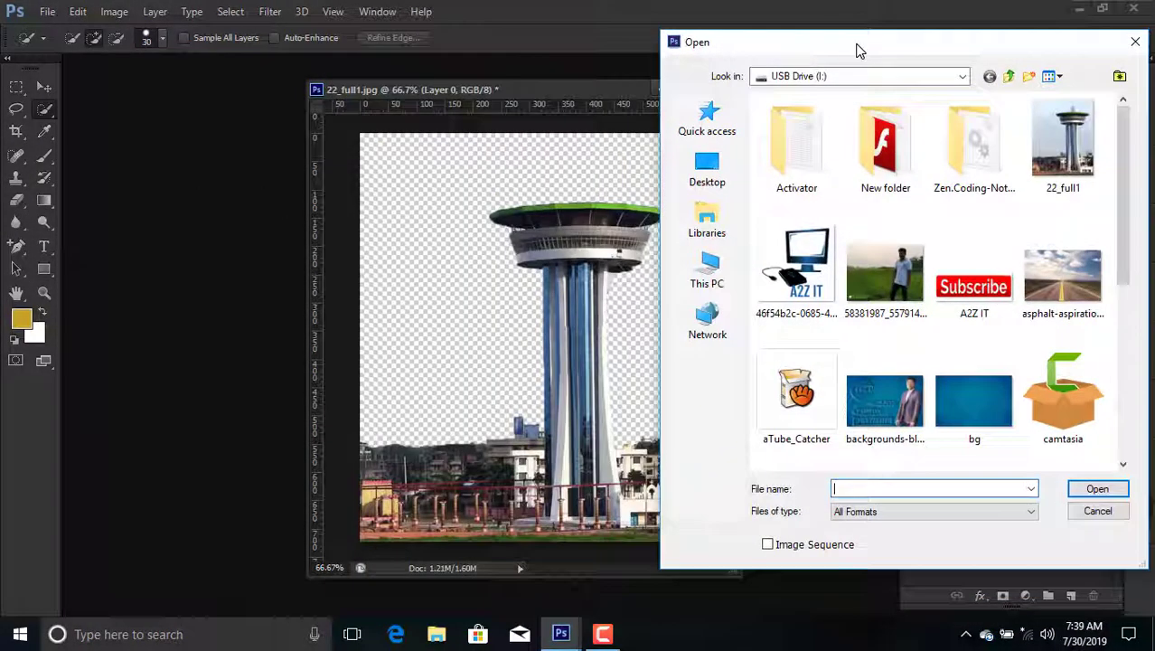
{"action": "left_click", "coordinate": [1065, 273]}
{"action": "left_click", "coordinate": [1103, 489]}
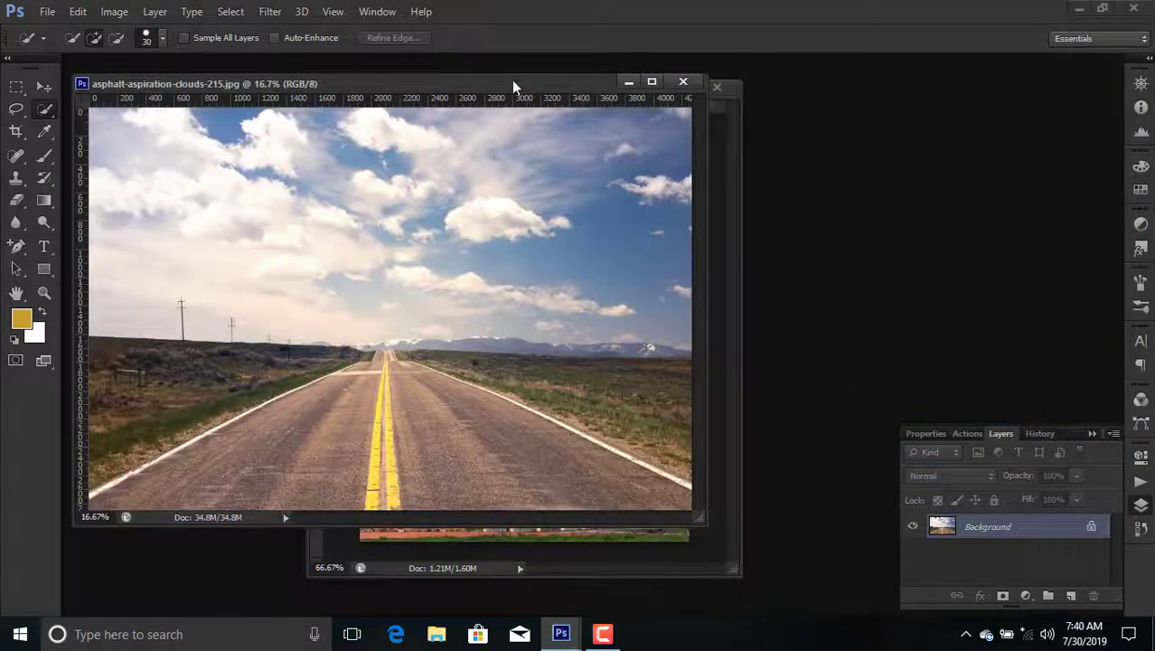
Drag the road photo into 22_full1.jpg with the Move tool, deleting and redoing a misplaced first copy.
{"action": "mouse_move", "coordinate": [512, 86]}
{"action": "left_mouse_down"}
{"action": "mouse_move", "coordinate": [663, 116]}
{"action": "mouse_move", "coordinate": [1072, 90]}
{"action": "left_mouse_up"}
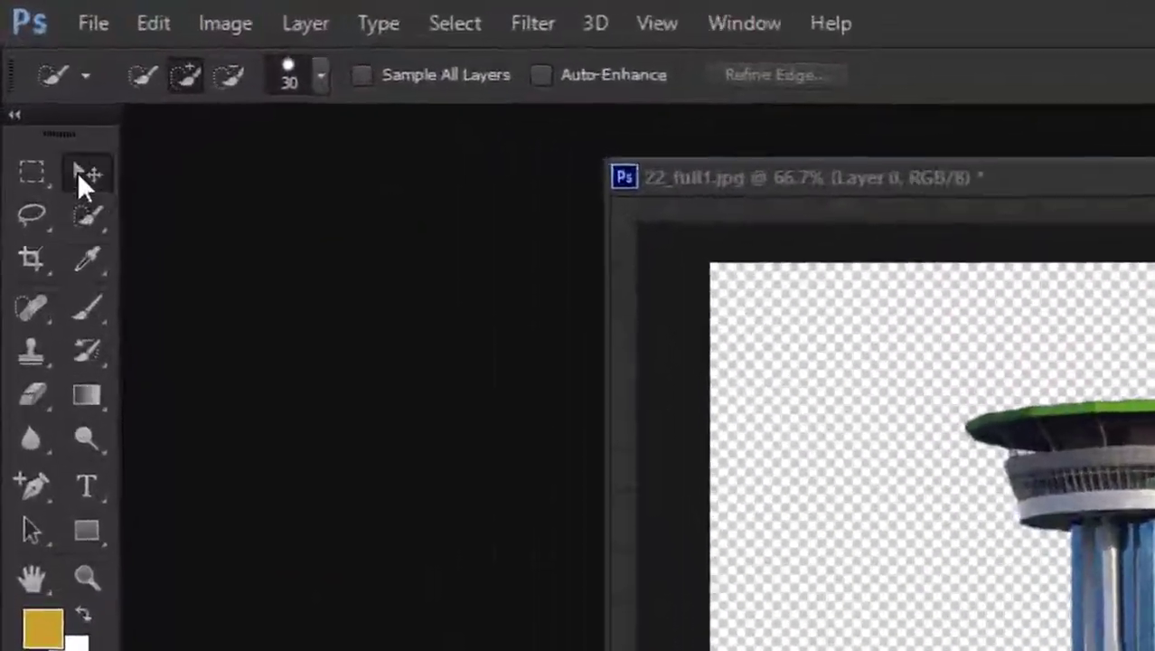
{"action": "left_click", "coordinate": [79, 176]}
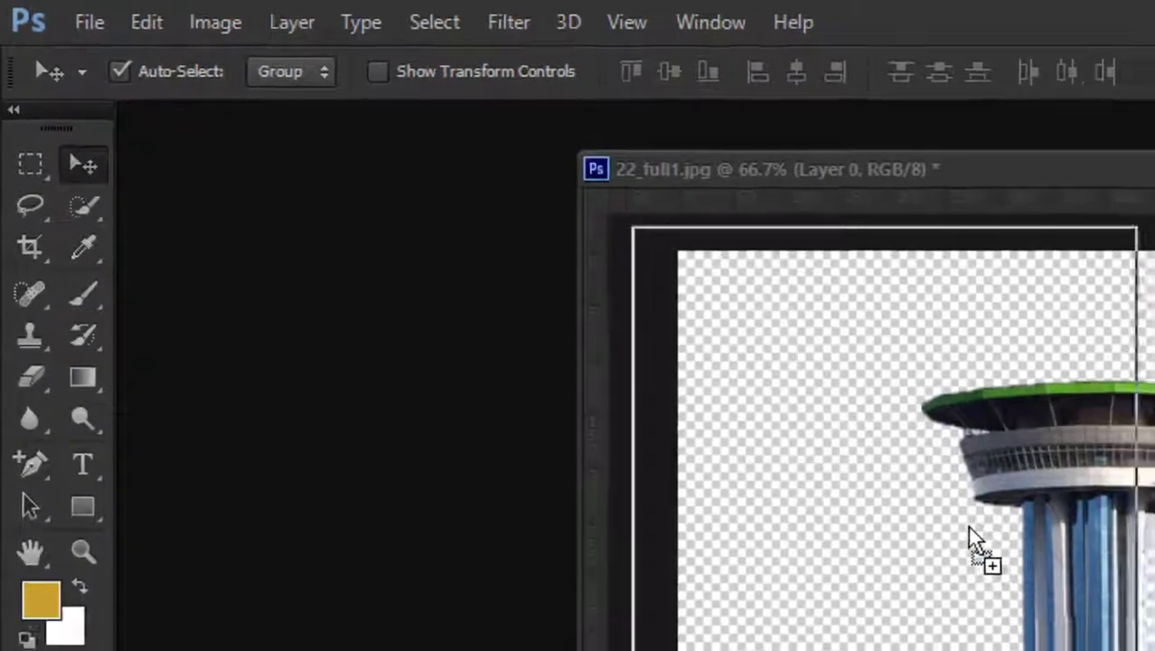
{"action": "left_click_drag", "start_coordinate": [1148, 542], "coordinate": [980, 551]}
{"action": "left_click_drag", "start_coordinate": [594, 98], "coordinate": [343, 105]}
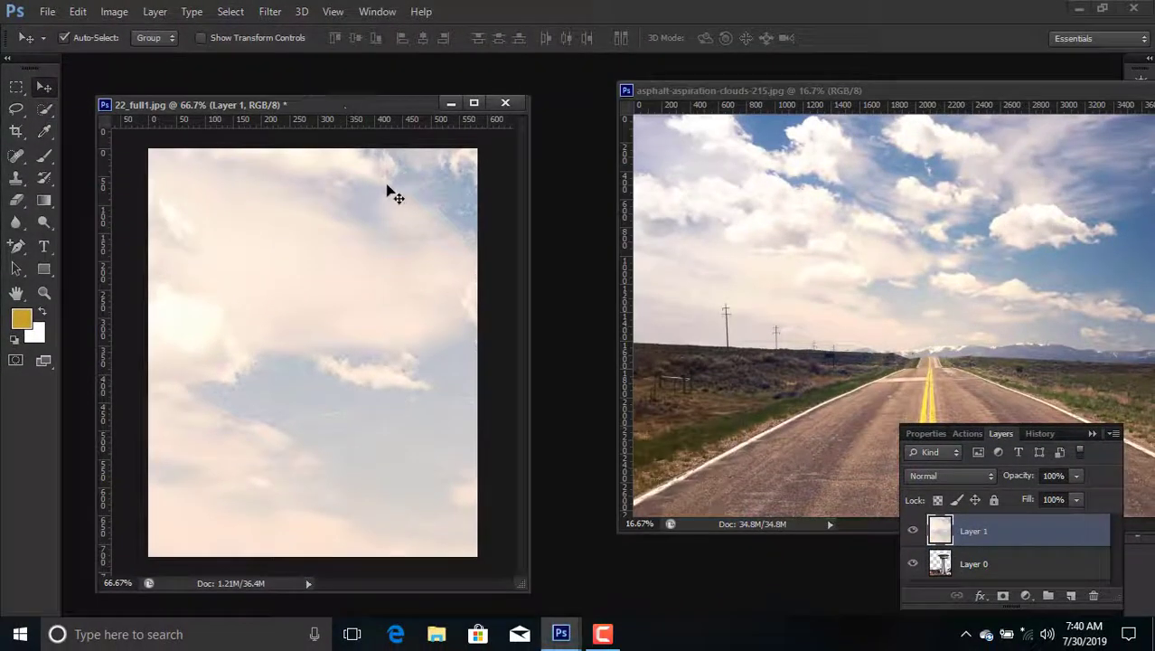
{"action": "left_click_drag", "start_coordinate": [393, 188], "coordinate": [405, 188]}
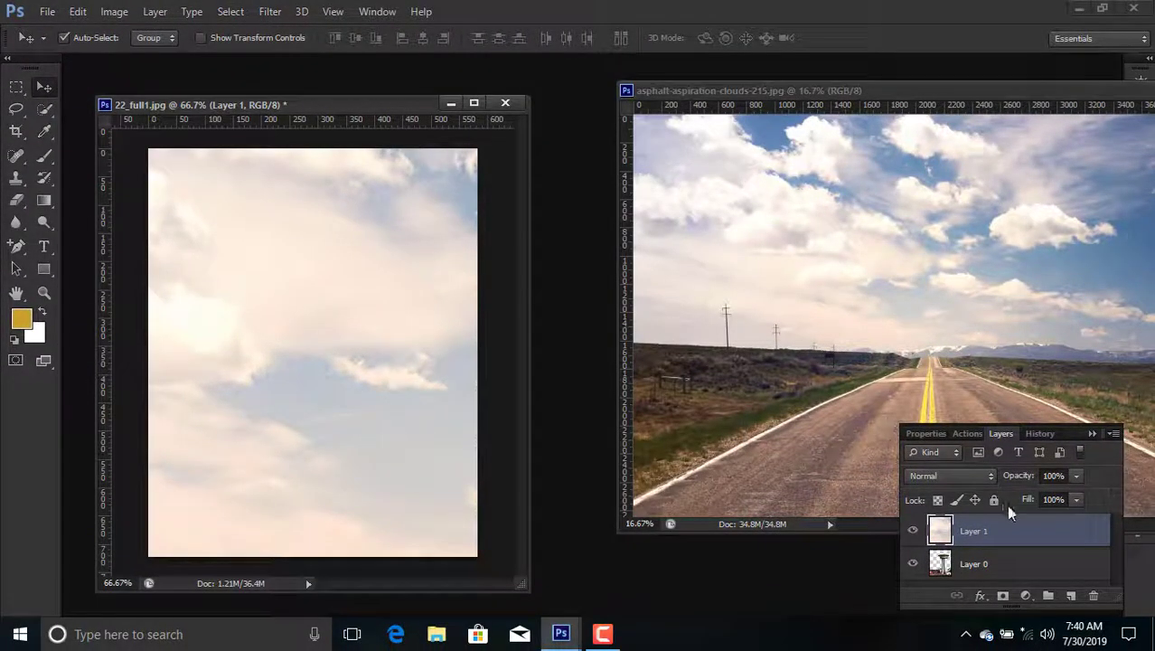
{"action": "key", "text": "Delete"}
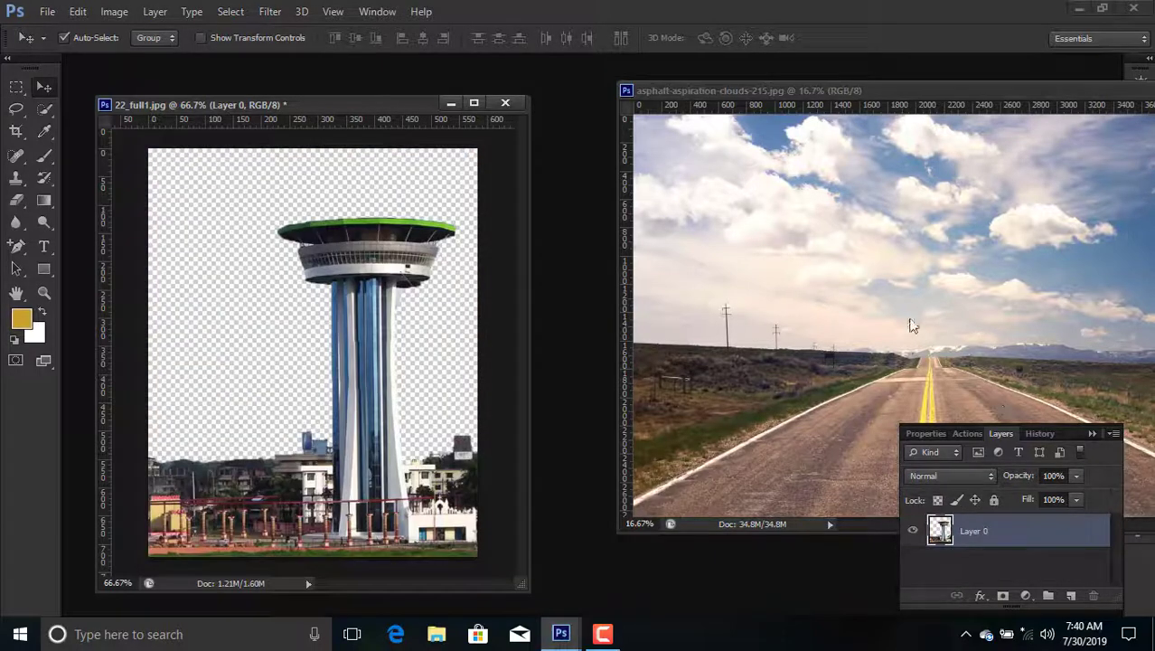
{"action": "left_click", "coordinate": [849, 256]}
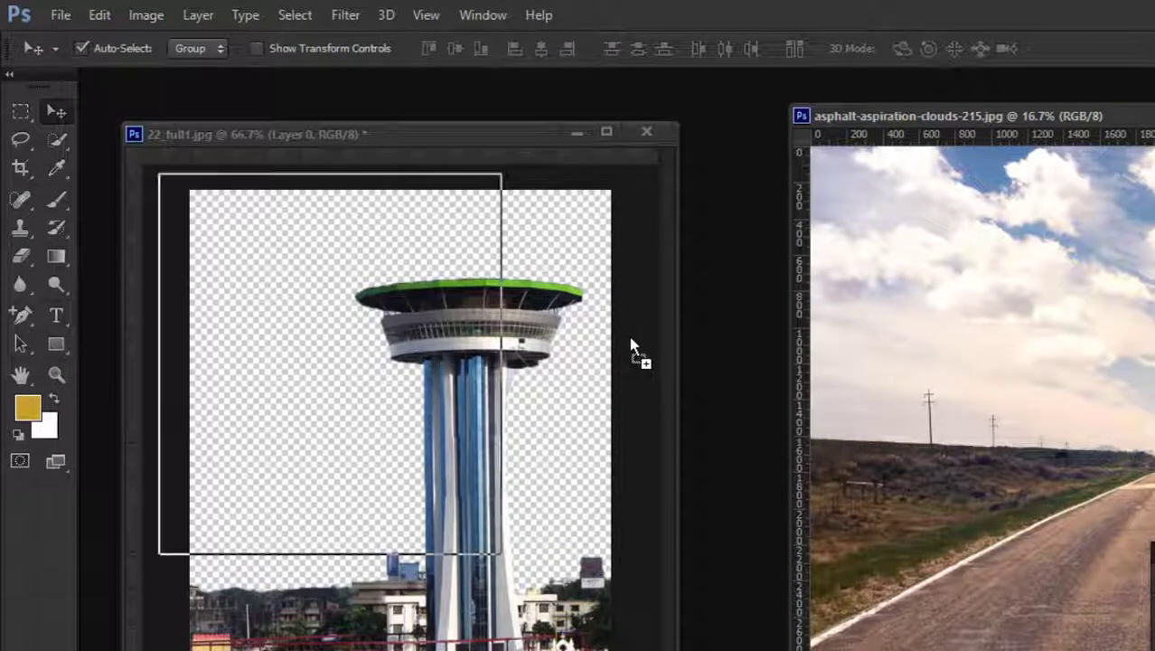
{"action": "left_click_drag", "start_coordinate": [1031, 299], "coordinate": [638, 348]}
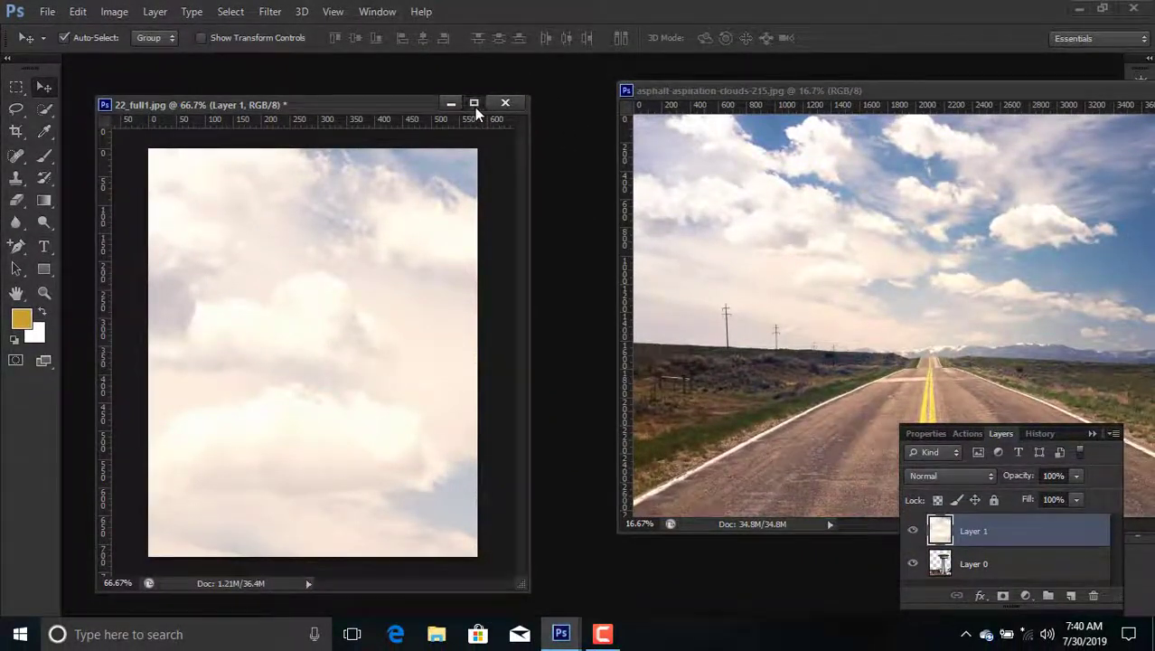
Maximize the tower document and move the tower's Layer 0 above the sky layer.
{"action": "left_click", "coordinate": [474, 102]}
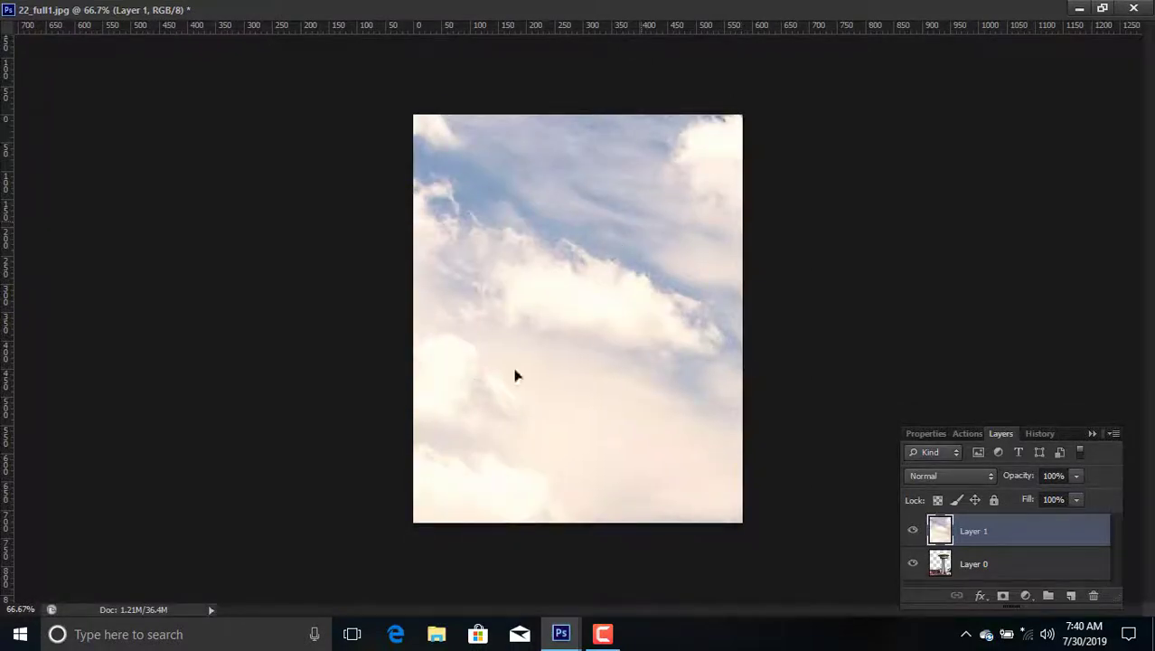
{"action": "mouse_move", "coordinate": [685, 261]}
{"action": "left_mouse_down"}
{"action": "mouse_move", "coordinate": [630, 242]}
{"action": "mouse_move", "coordinate": [646, 182]}
{"action": "left_mouse_up"}
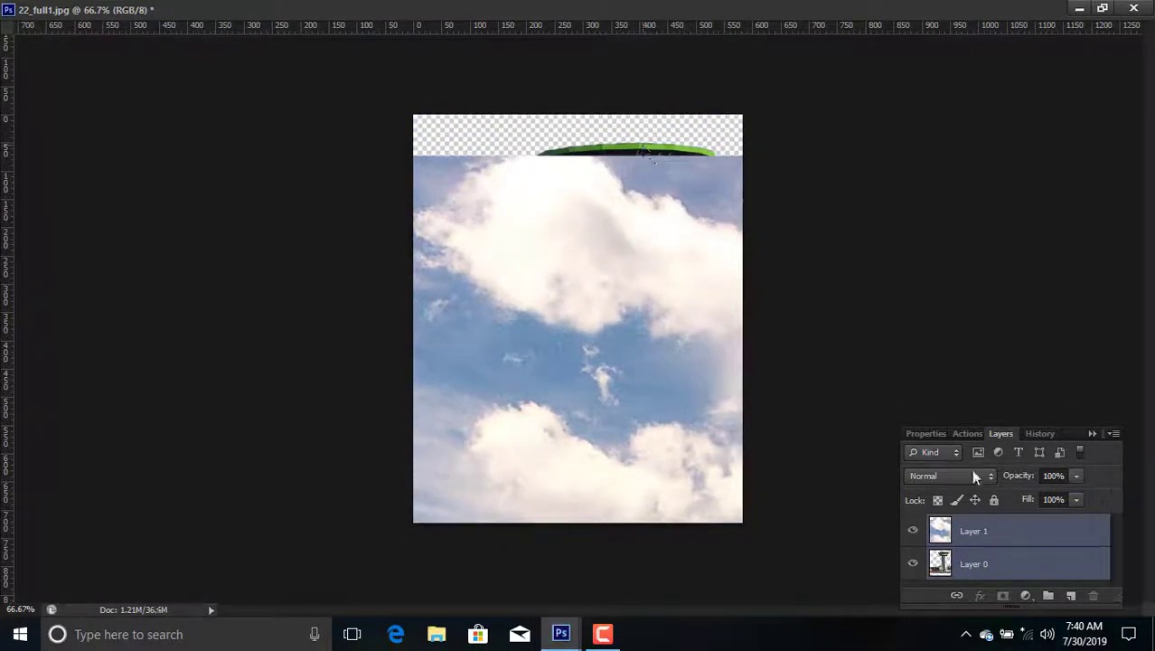
{"action": "left_click", "coordinate": [966, 566]}
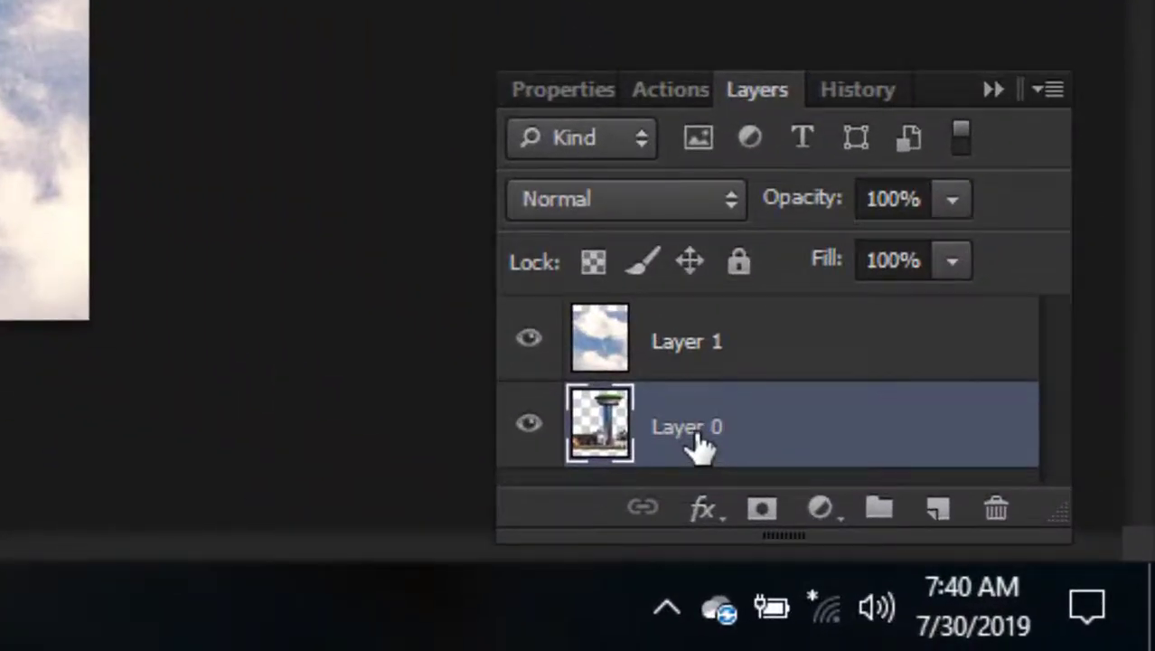
{"action": "left_click_drag", "start_coordinate": [709, 456], "coordinate": [696, 327]}
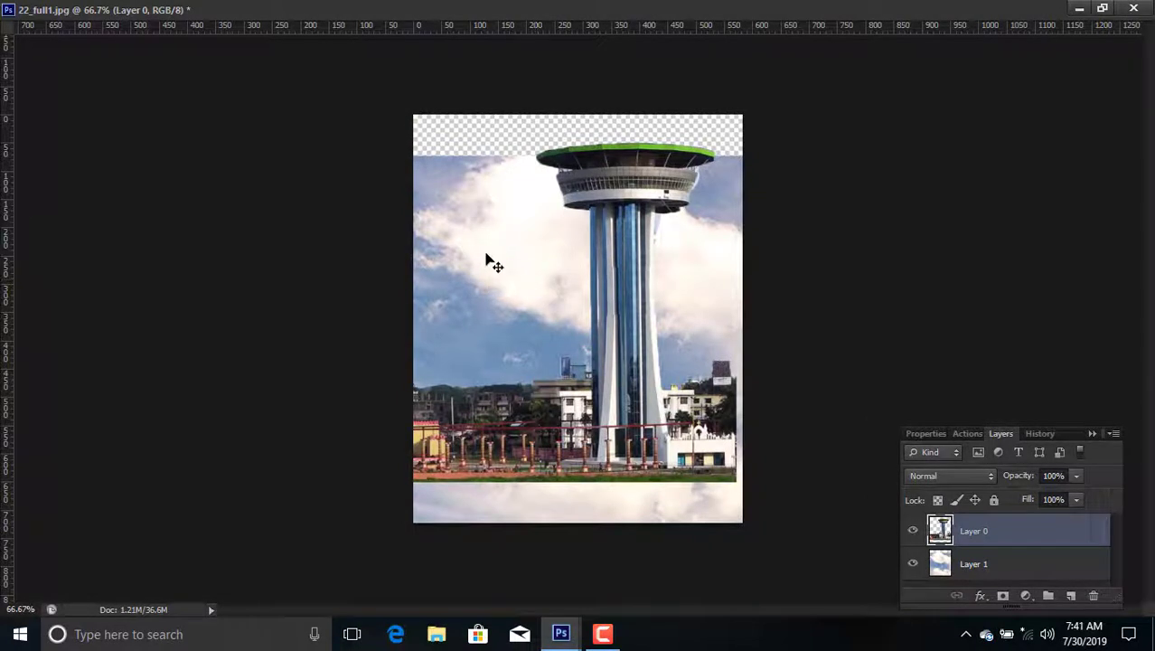
Select Layer 1, move the sky up over the empty top strip, and begin resizing it.
{"action": "key", "text": "alt+bracketleft"}
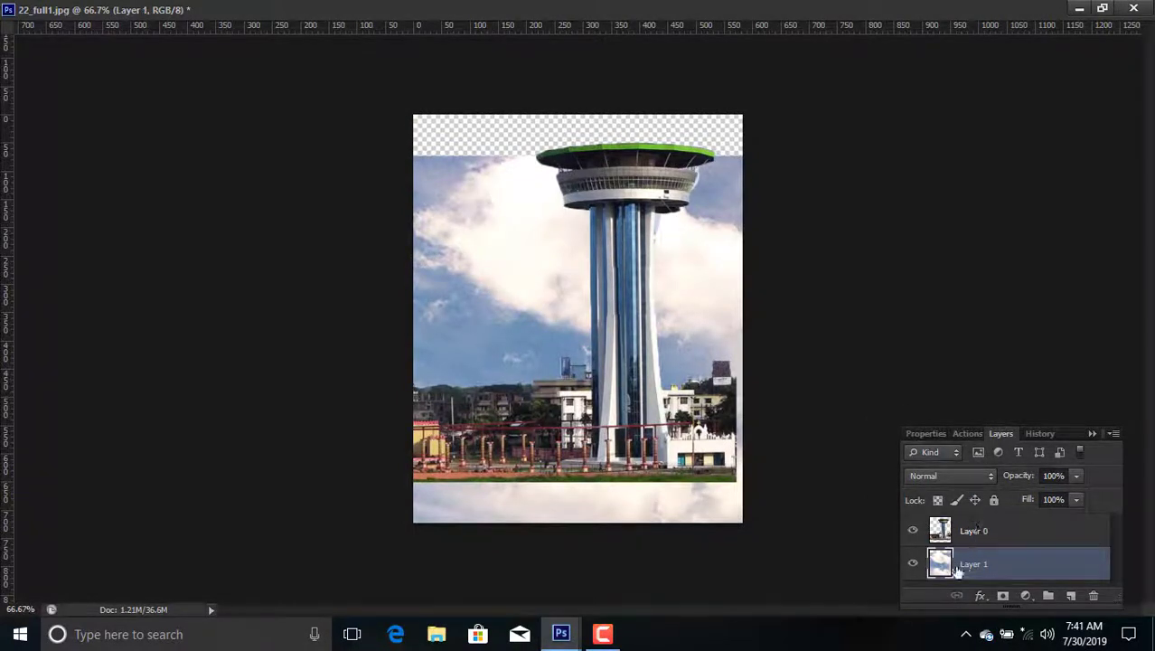
{"action": "left_click_drag", "start_coordinate": [563, 305], "coordinate": [470, 222]}
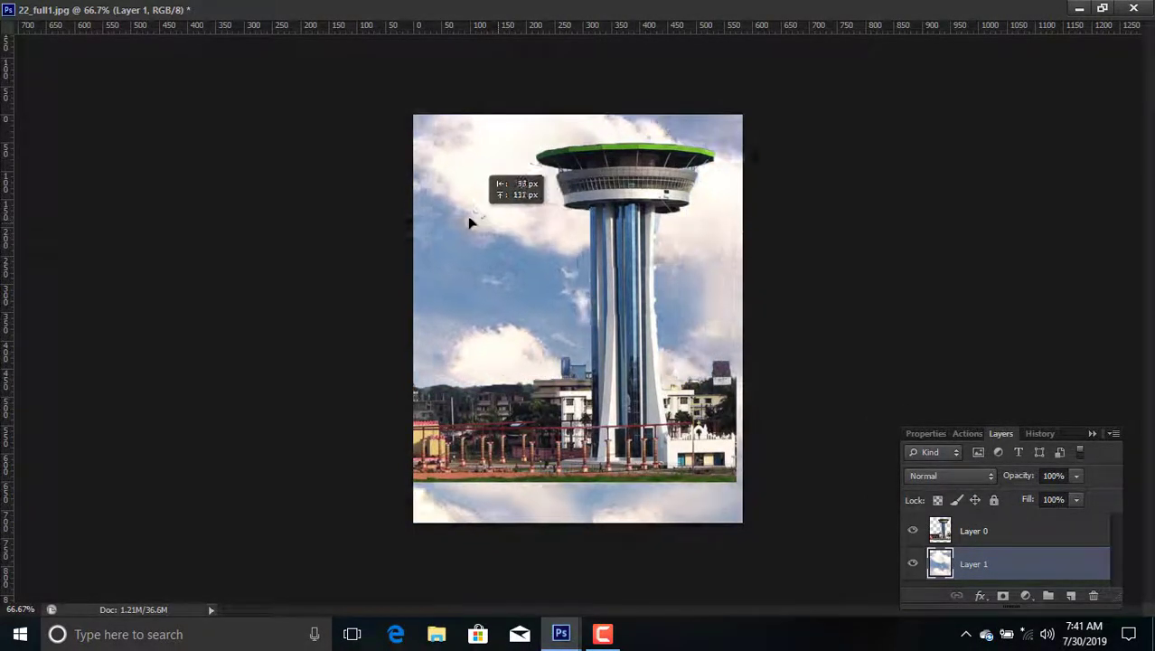
{"action": "key", "text": "ctrl+t"}
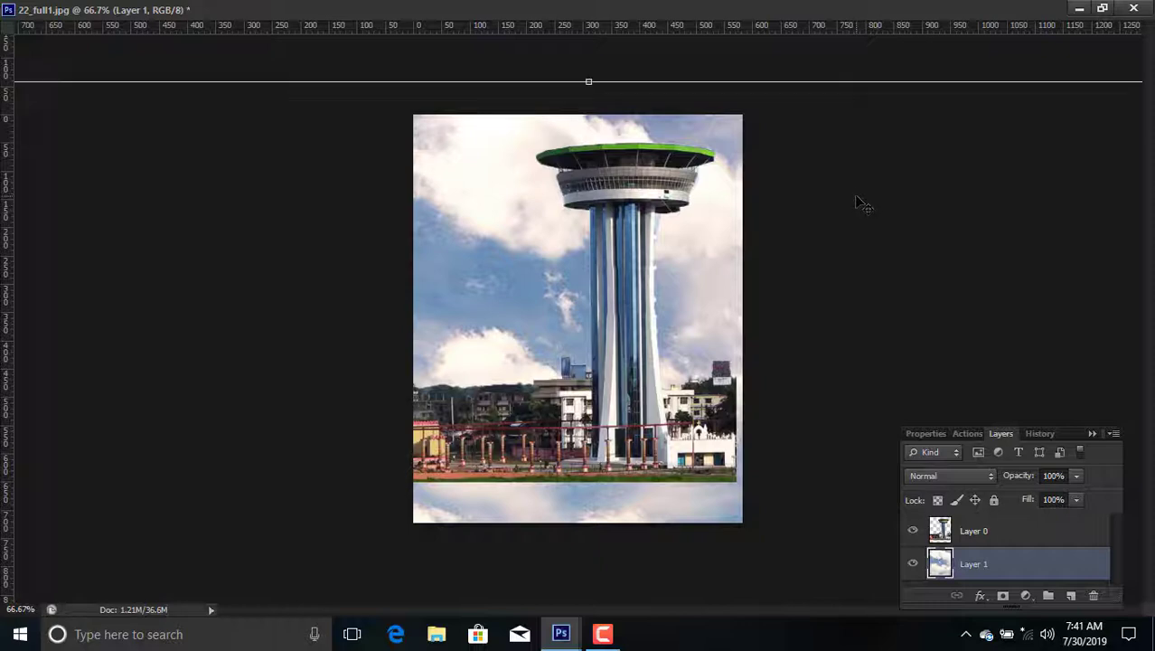
{"action": "left_click_drag", "start_coordinate": [1080, 164], "coordinate": [618, 47]}
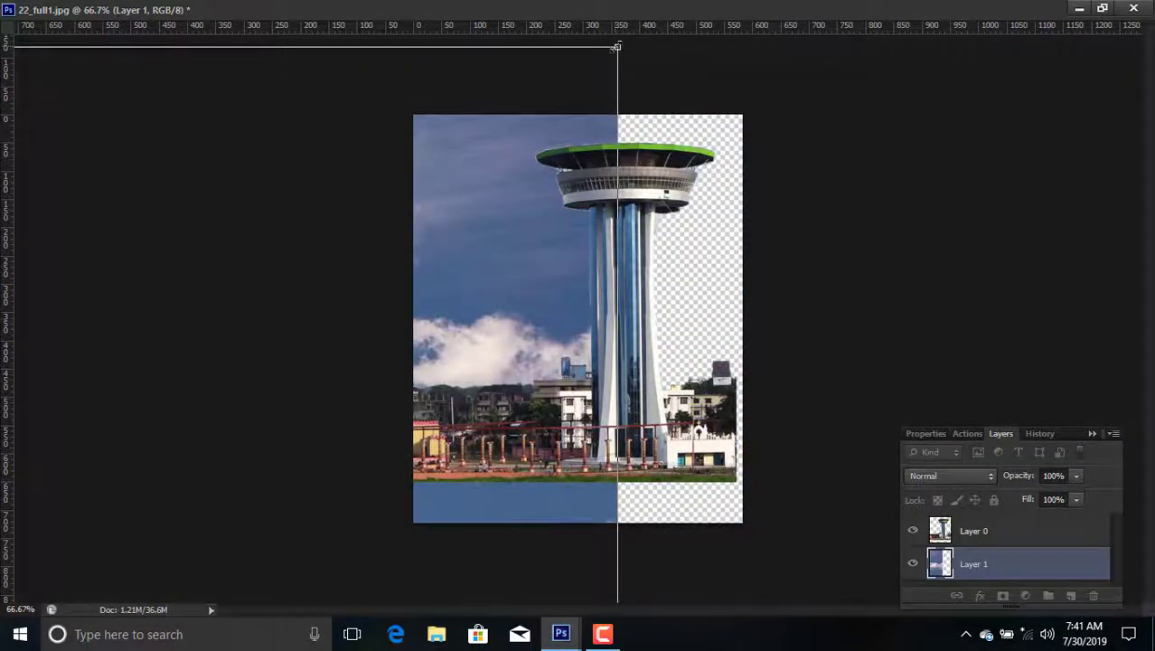
Scale the sky-and-road photo with Free Transform and bring it back over the tower.
{"action": "left_click_drag", "start_coordinate": [615, 46], "coordinate": [146, 361]}
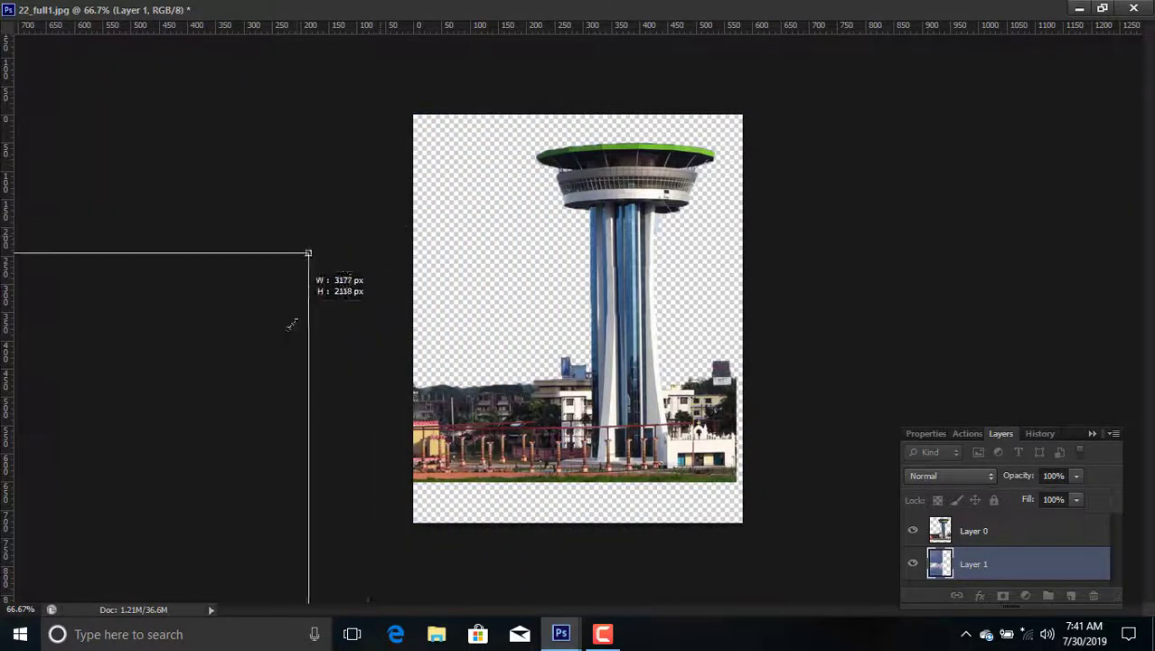
{"action": "mouse_move", "coordinate": [155, 415]}
{"action": "left_mouse_down"}
{"action": "mouse_move", "coordinate": [848, 143]}
{"action": "mouse_move", "coordinate": [859, 170]}
{"action": "mouse_move", "coordinate": [382, 472]}
{"action": "left_mouse_up"}
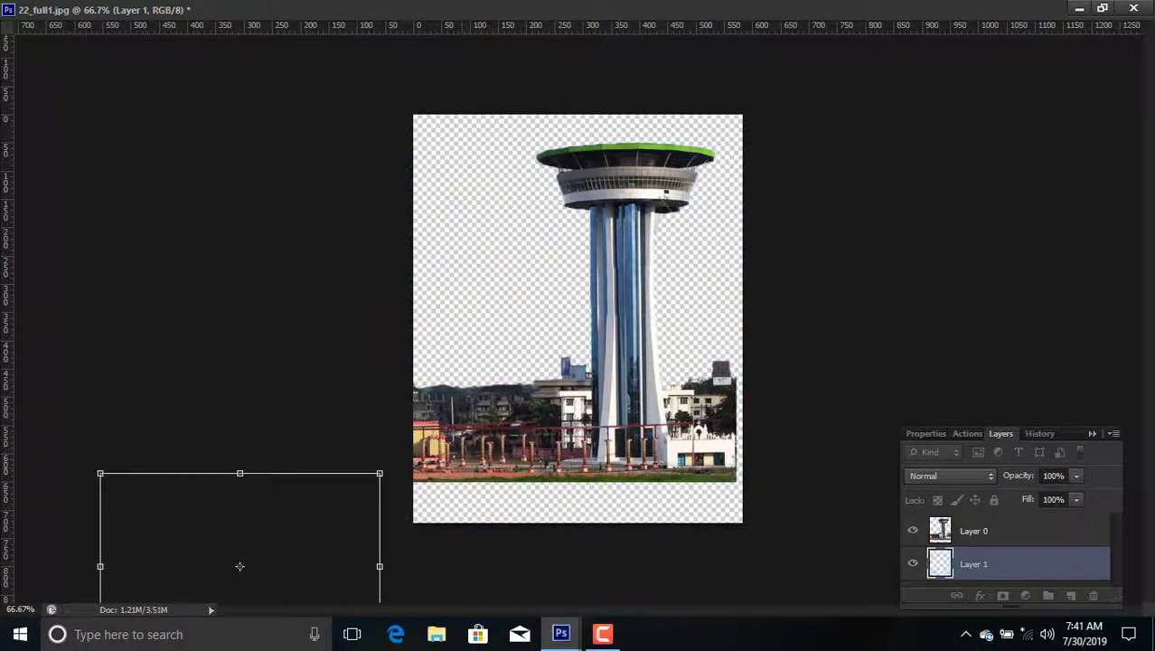
{"action": "left_click_drag", "start_coordinate": [310, 502], "coordinate": [714, 181]}
{"action": "left_click_drag", "start_coordinate": [640, 249], "coordinate": [561, 409]}
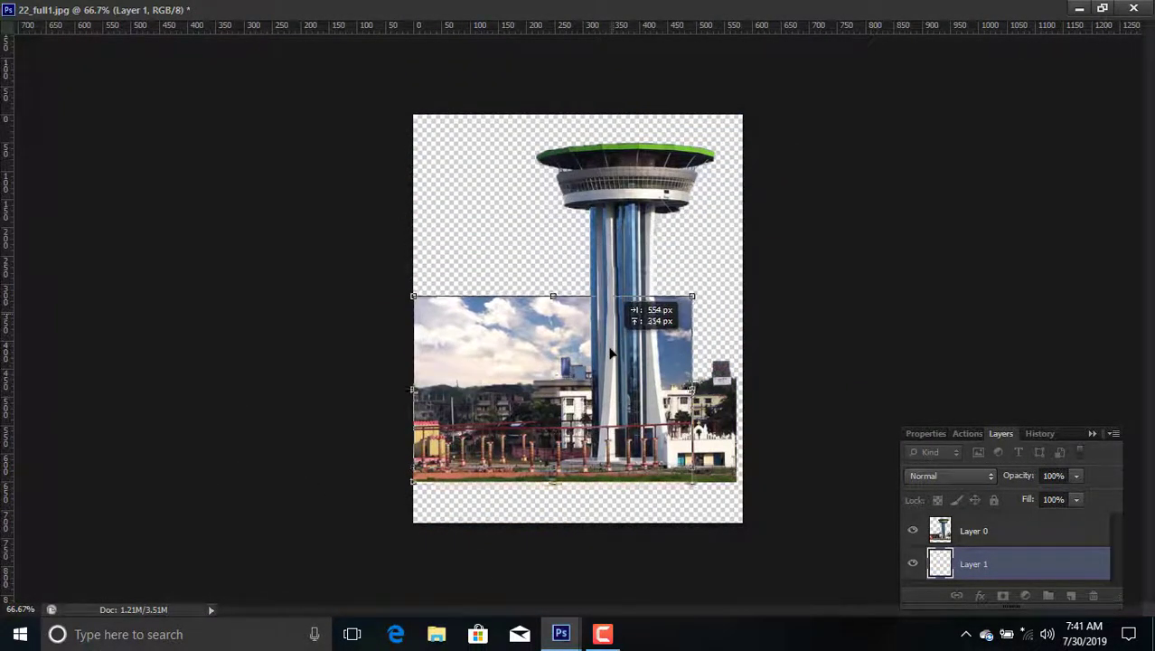
{"action": "left_click_drag", "start_coordinate": [631, 331], "coordinate": [890, 323]}
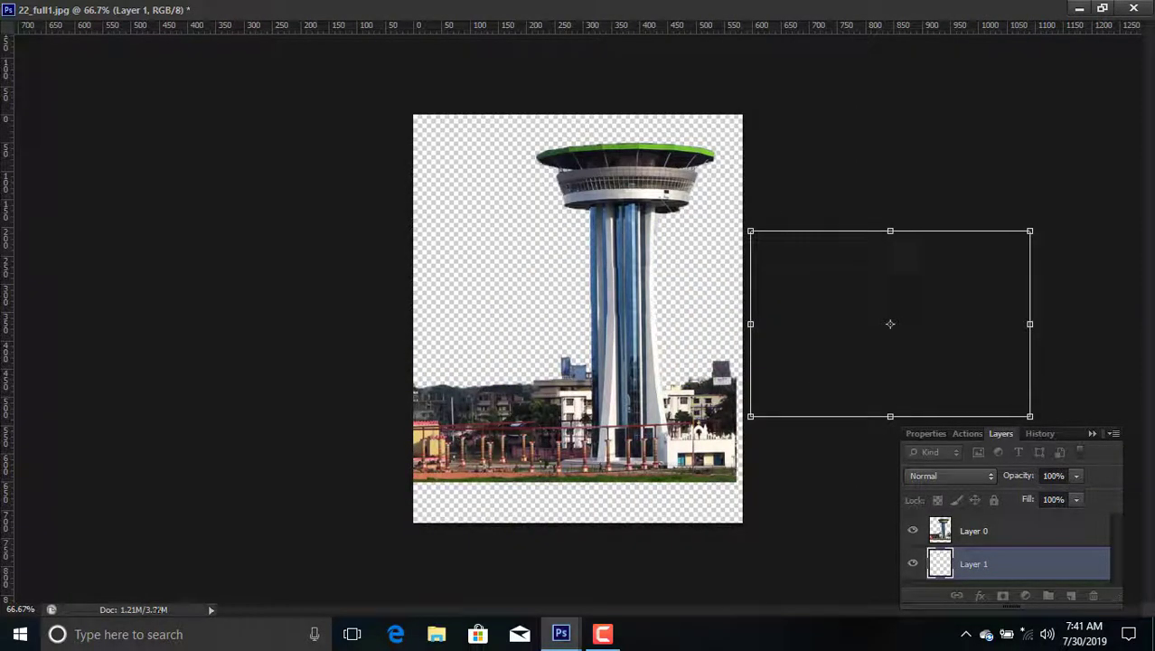
{"action": "left_click_drag", "start_coordinate": [891, 324], "coordinate": [571, 366]}
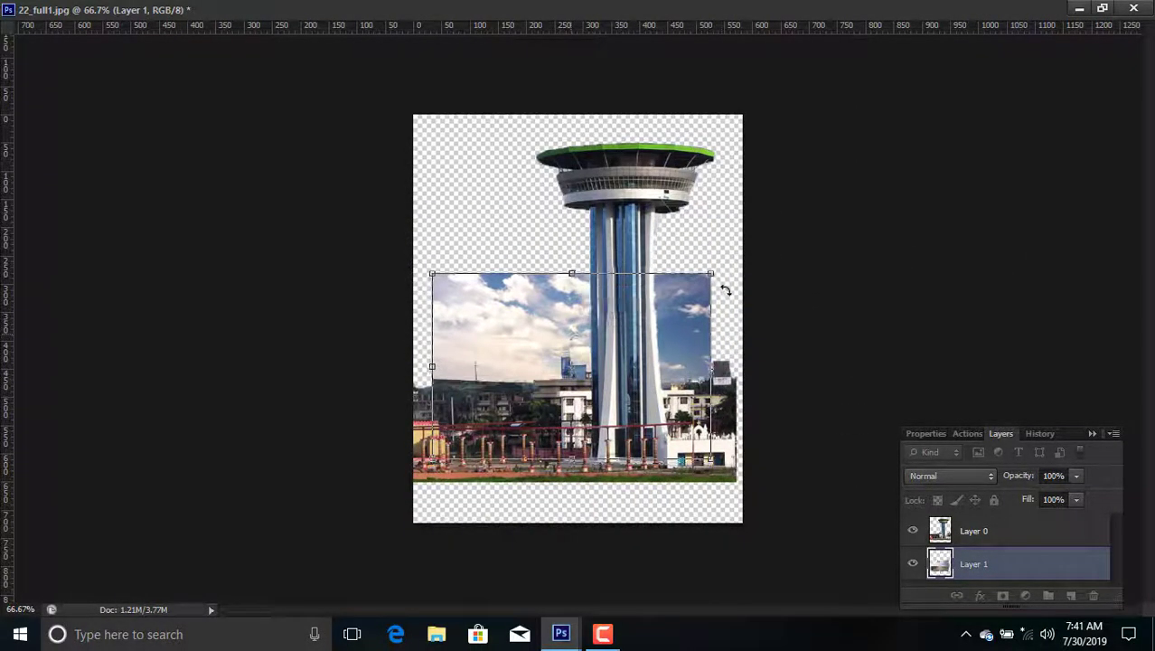
Stretch the photo to the canvas top, widen it, and extend it down so the road fills the bottom.
{"action": "left_click_drag", "start_coordinate": [572, 272], "coordinate": [572, 73]}
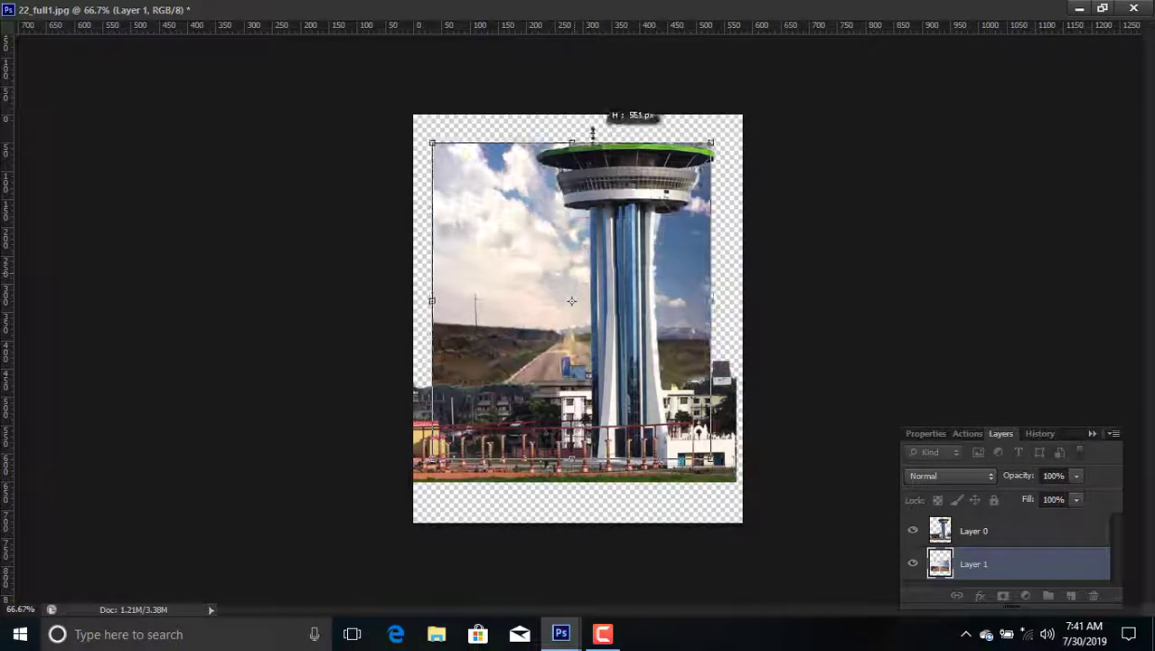
{"action": "left_click_drag", "start_coordinate": [709, 267], "coordinate": [799, 267]}
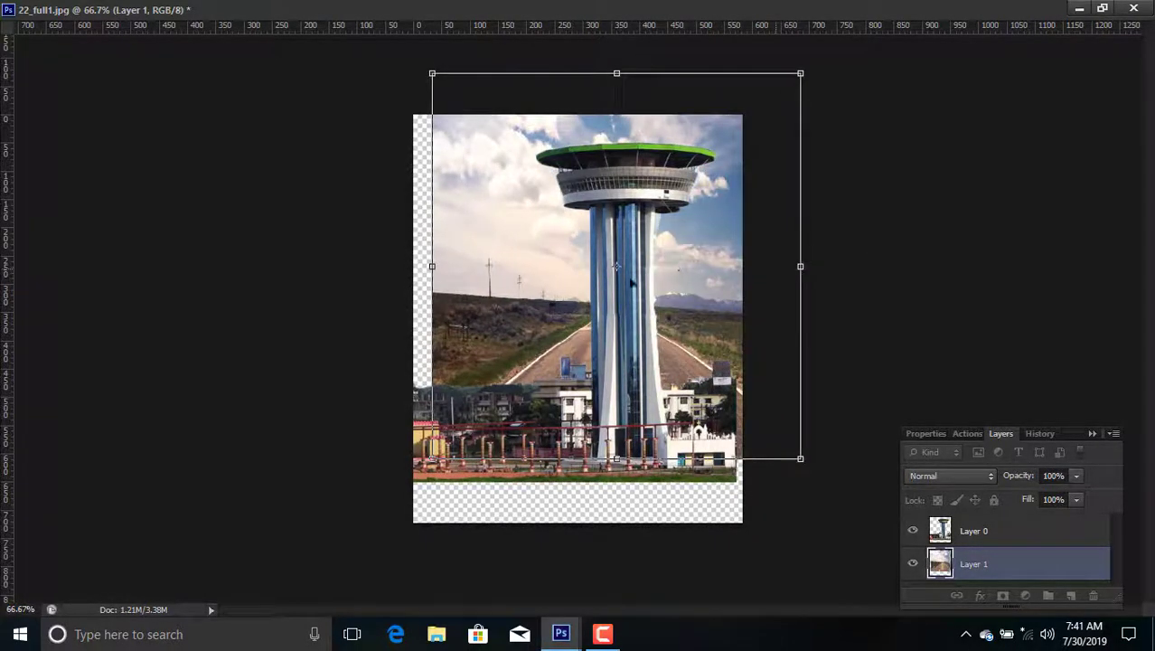
{"action": "mouse_move", "coordinate": [542, 277]}
{"action": "left_mouse_down"}
{"action": "mouse_move", "coordinate": [497, 310]}
{"action": "mouse_move", "coordinate": [504, 301]}
{"action": "left_mouse_up"}
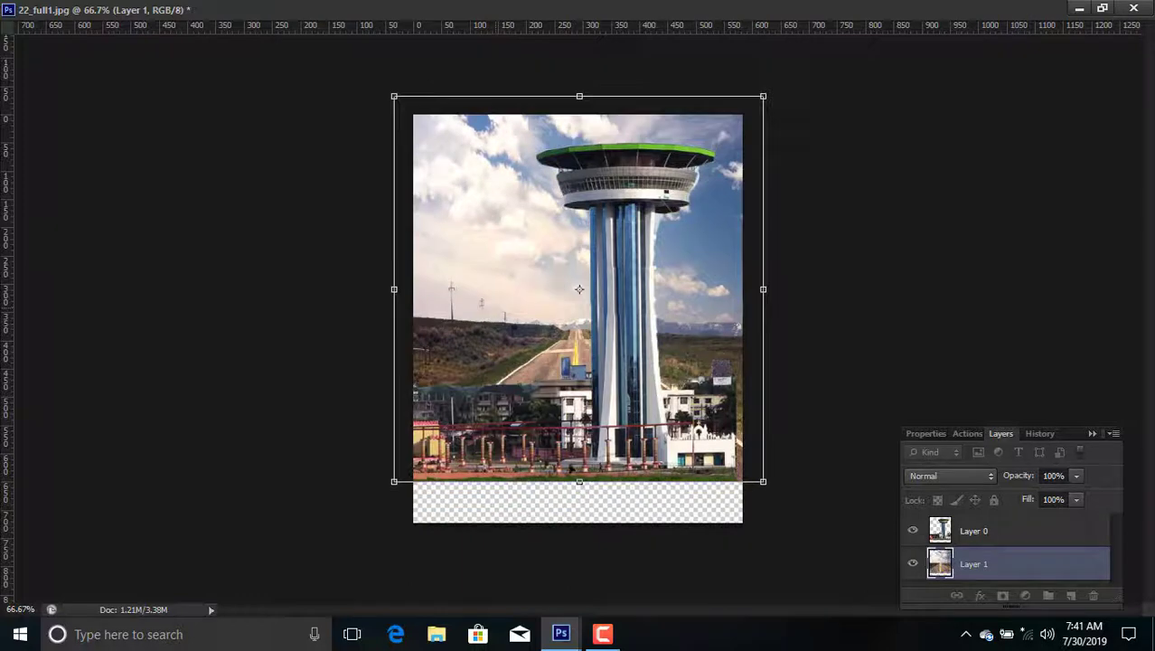
{"action": "left_click_drag", "start_coordinate": [579, 485], "coordinate": [579, 589]}
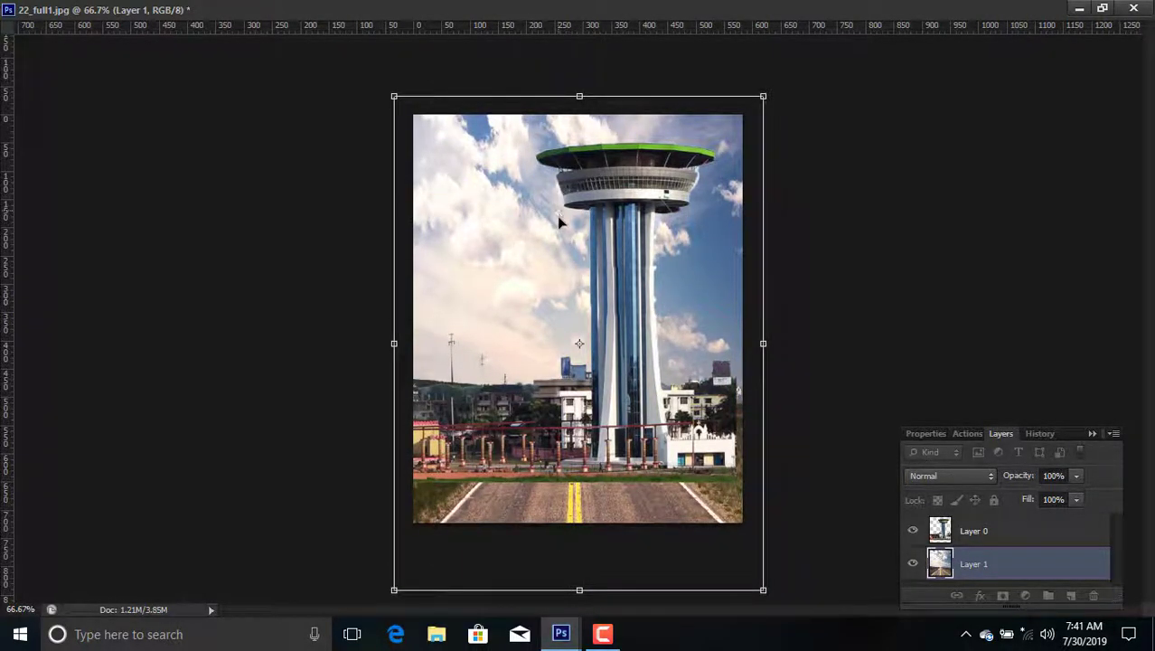
Commit the photo resize and move the tower layer down on the canvas.
{"action": "left_click", "coordinate": [1102, 8]}
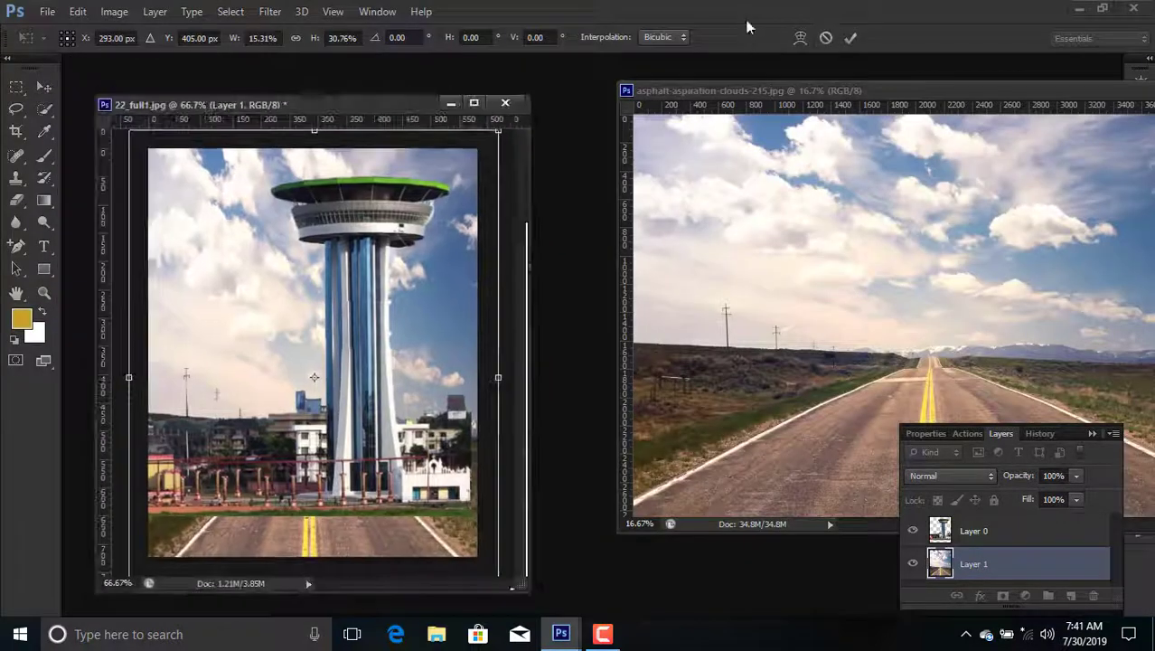
{"action": "key", "text": "Return"}
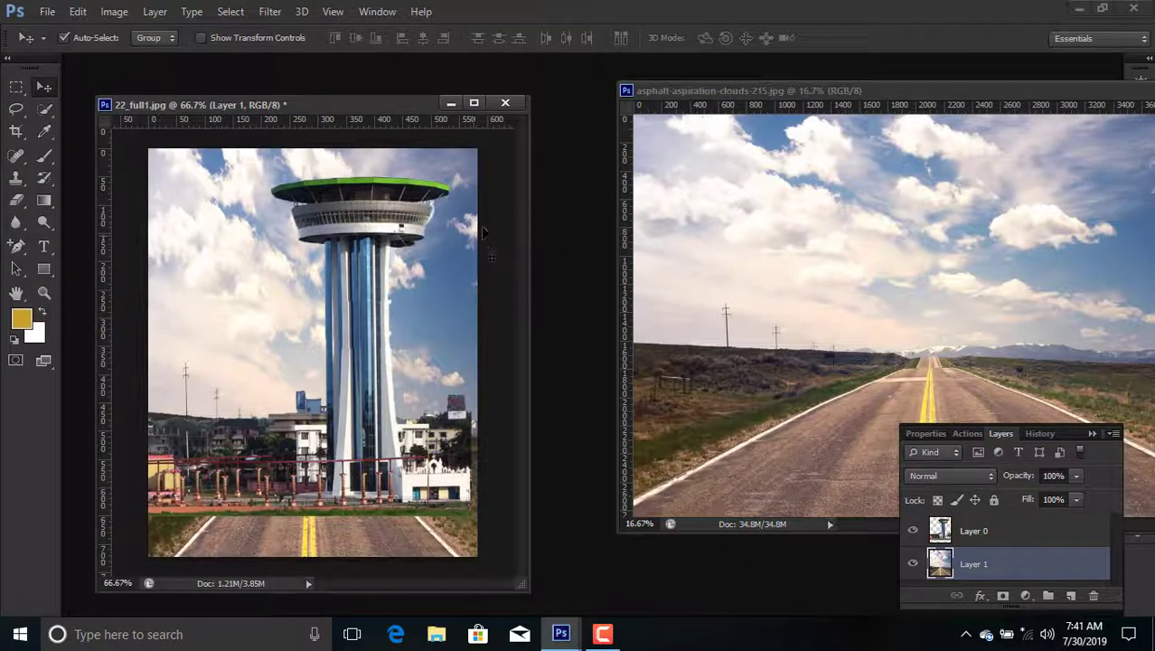
{"action": "left_click", "coordinate": [338, 497]}
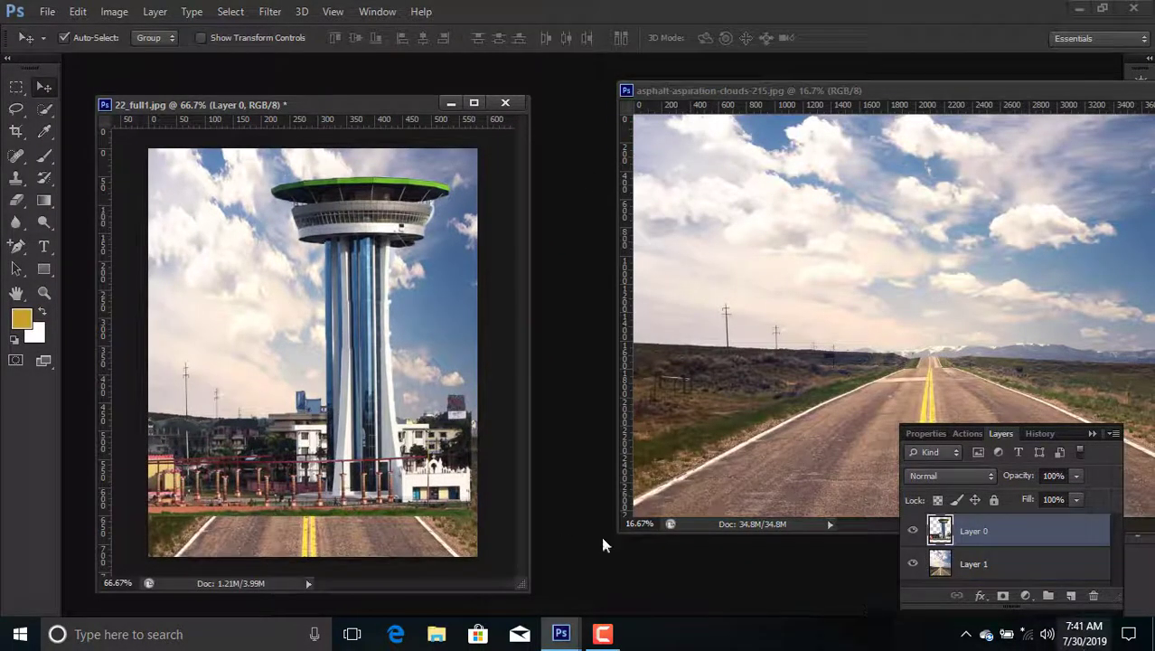
{"action": "left_click_drag", "start_coordinate": [306, 418], "coordinate": [309, 474]}
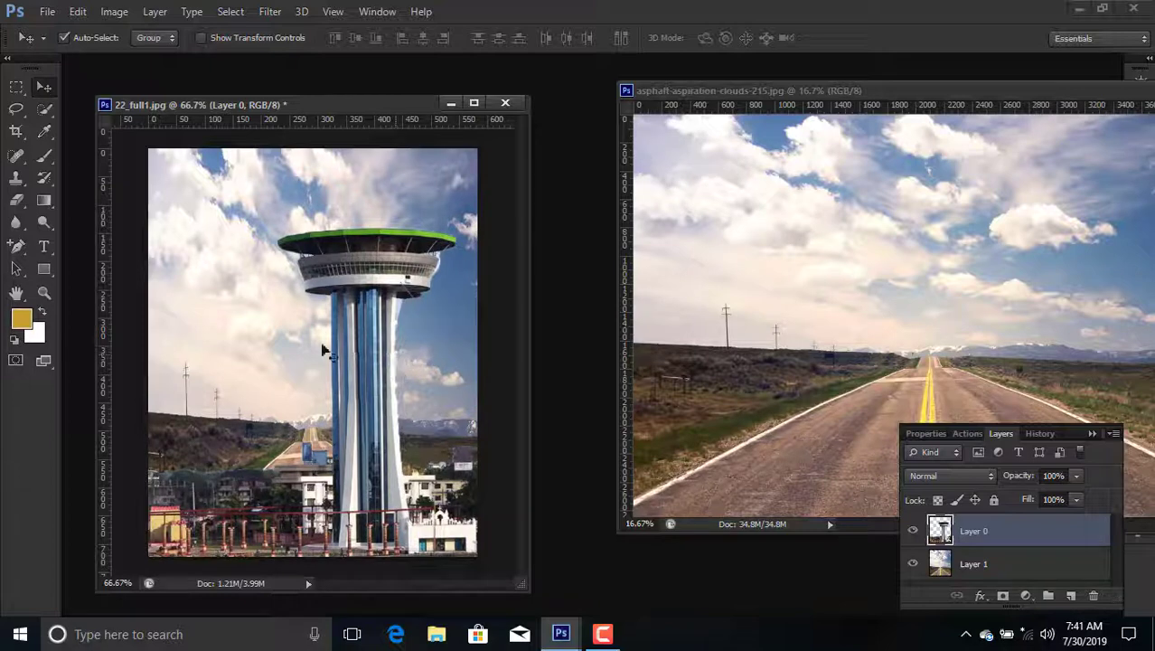
Move Layer 1 down and stretch its top edge to the canvas top, then commit.
{"action": "left_click", "coordinate": [284, 307]}
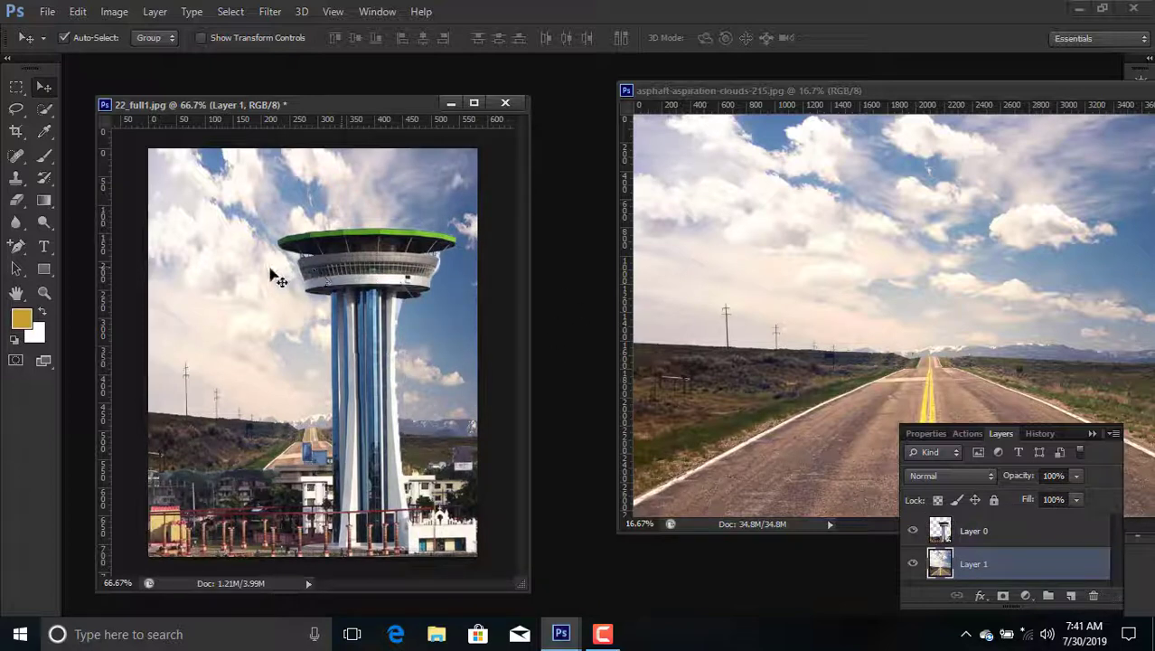
{"action": "left_click_drag", "start_coordinate": [271, 276], "coordinate": [272, 299]}
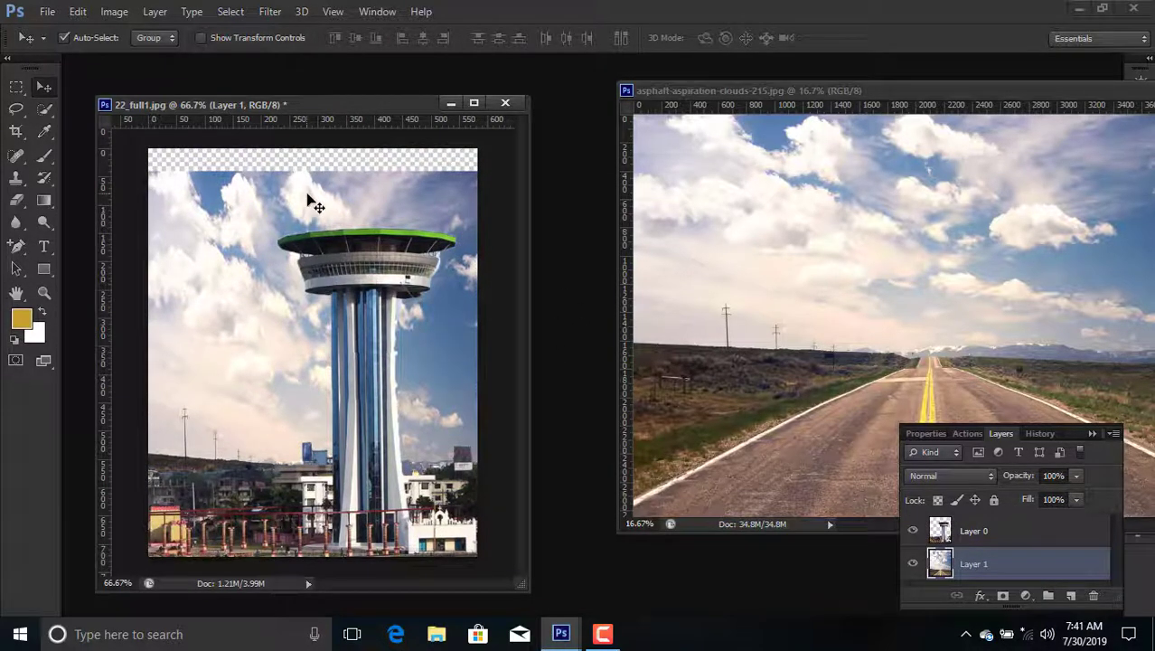
{"action": "key", "text": "ctrl+t"}
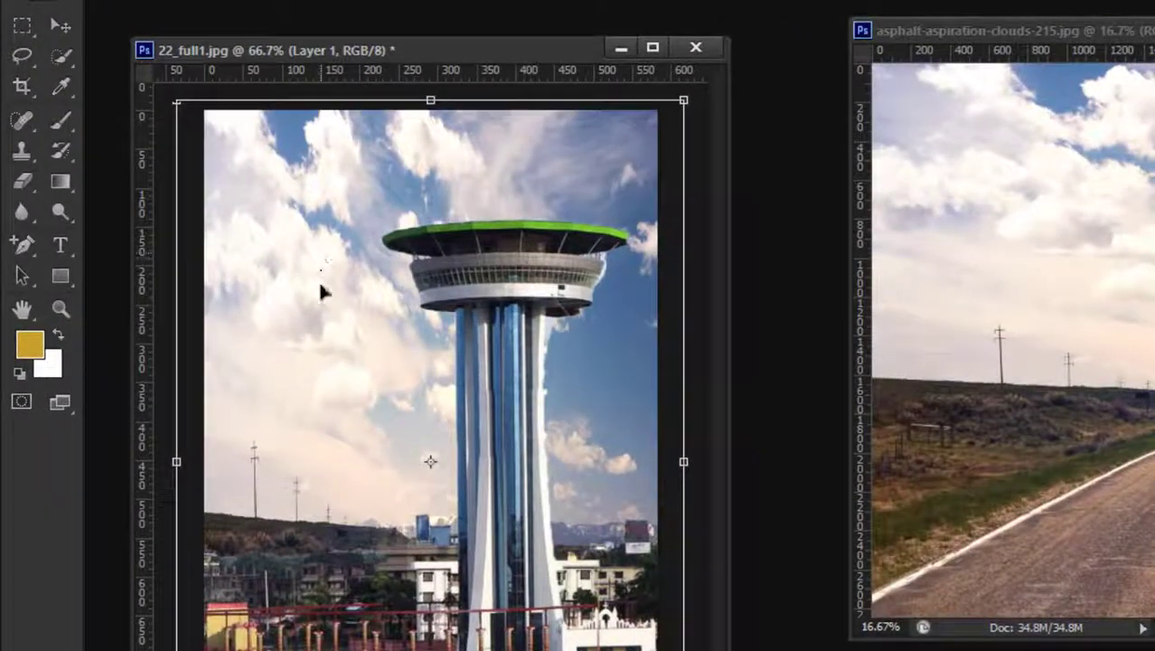
{"action": "left_click_drag", "start_coordinate": [317, 279], "coordinate": [314, 360]}
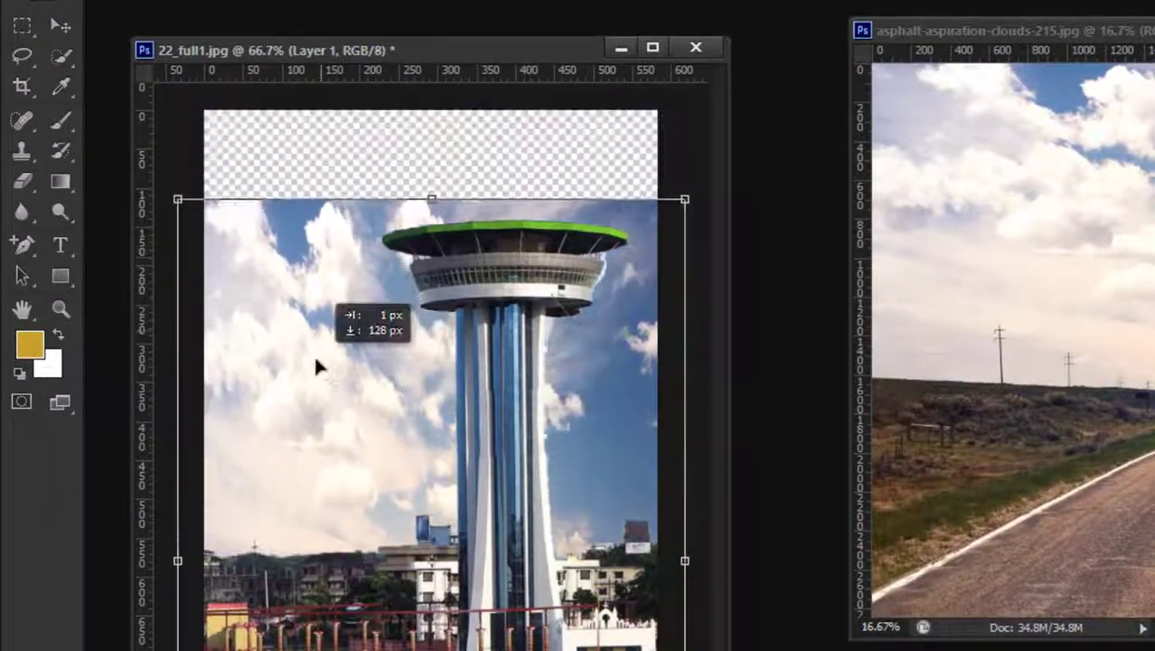
{"action": "left_click_drag", "start_coordinate": [418, 143], "coordinate": [418, 110]}
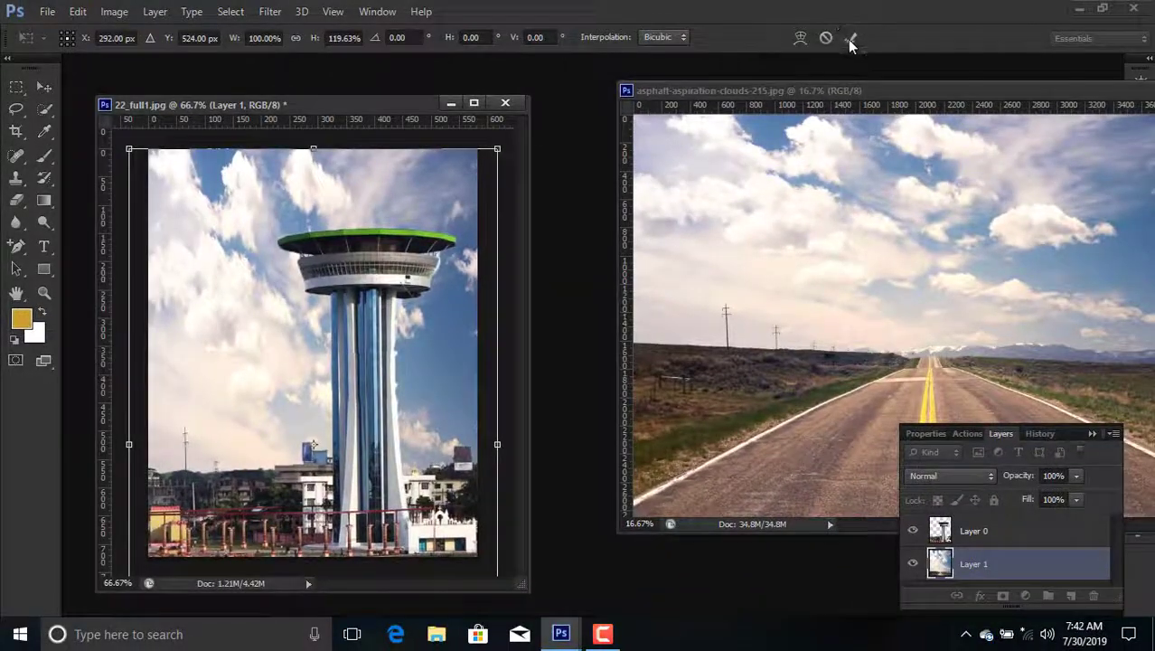
{"action": "left_click", "coordinate": [850, 40]}
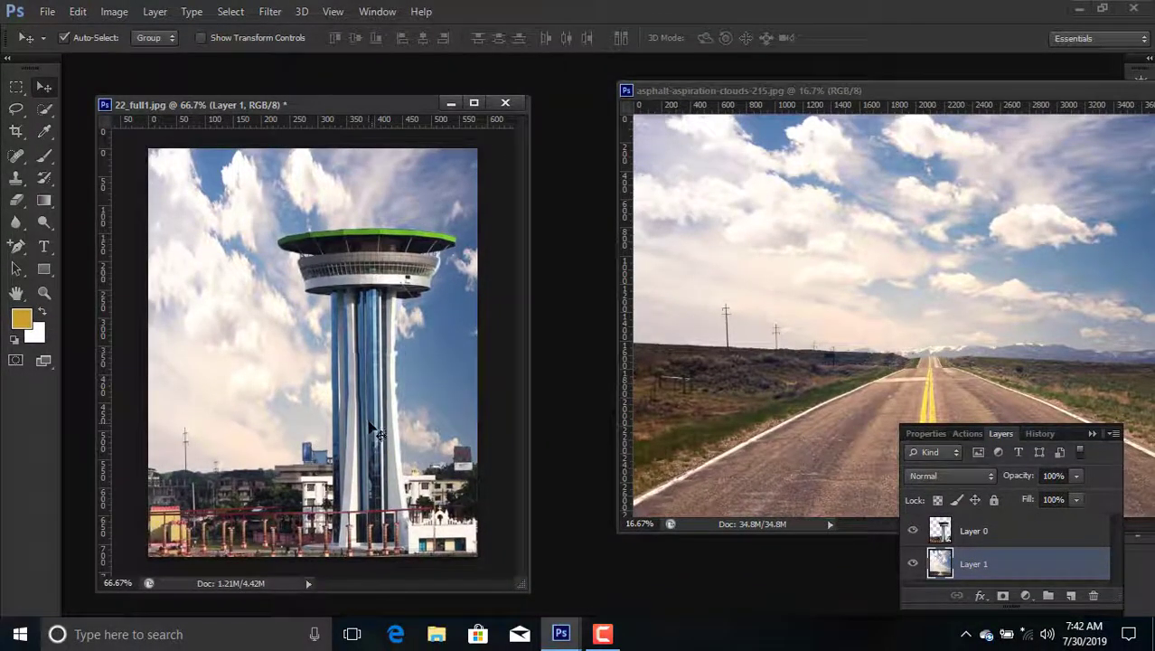
{"action": "left_click_drag", "start_coordinate": [1035, 95], "coordinate": [664, 113]}
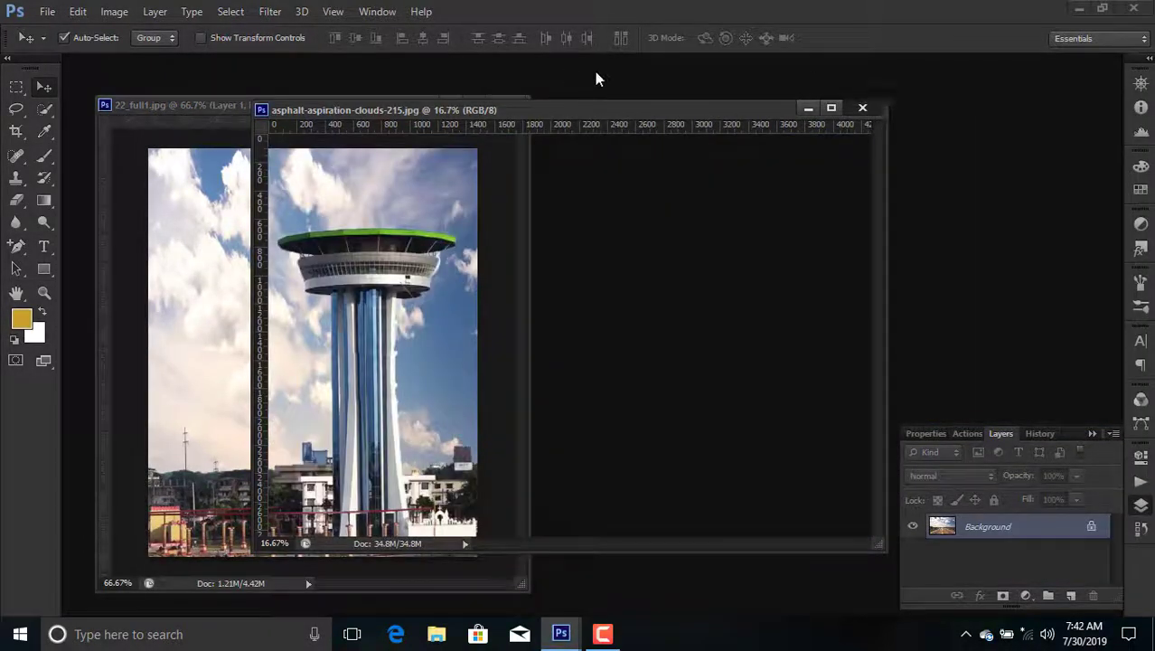
Open DSC_0177-removebg.png and drag the cut-out man into 22_full1.jpg as Layer 2.
{"action": "left_click", "coordinate": [47, 12]}
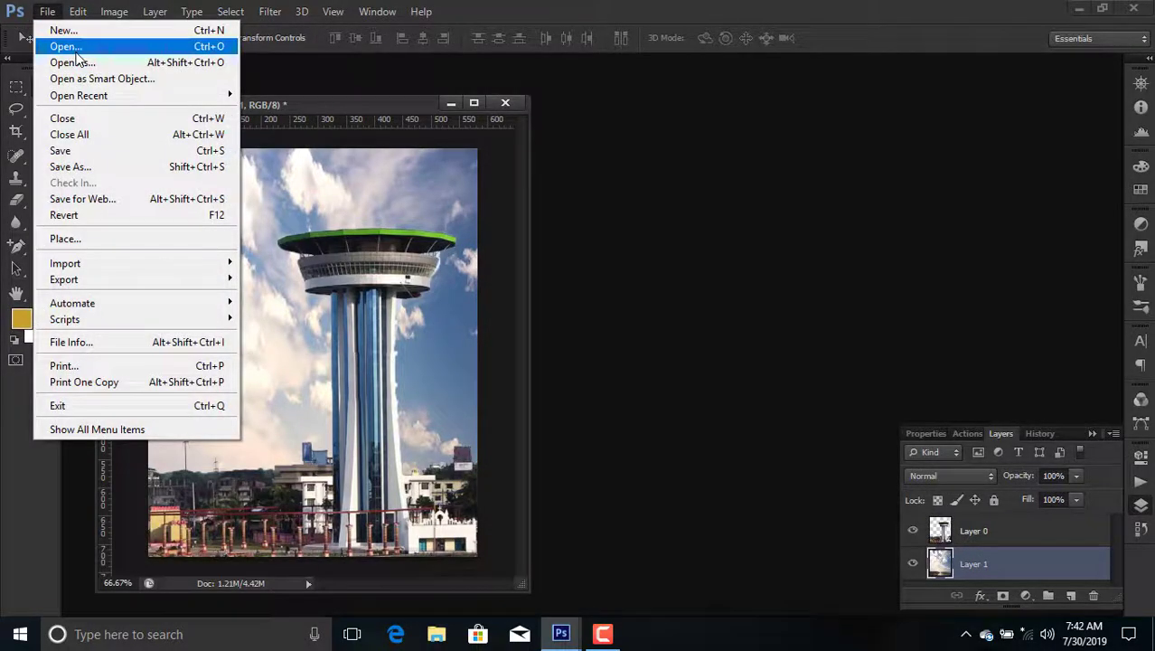
{"action": "left_click", "coordinate": [77, 49]}
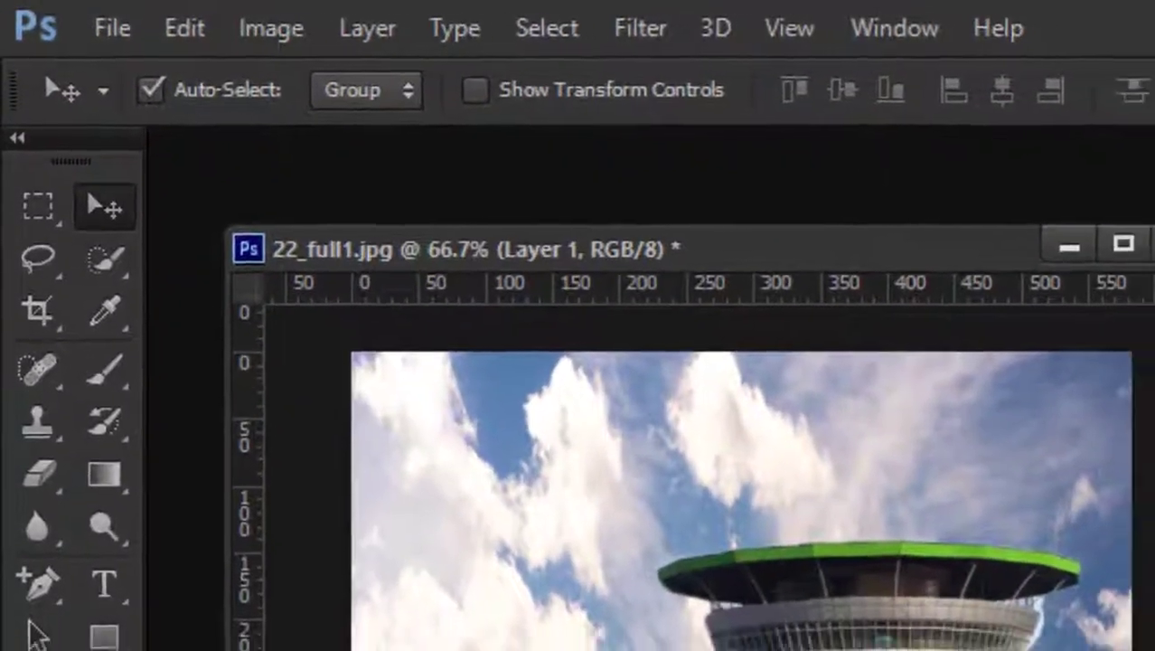
{"action": "left_click", "coordinate": [796, 348]}
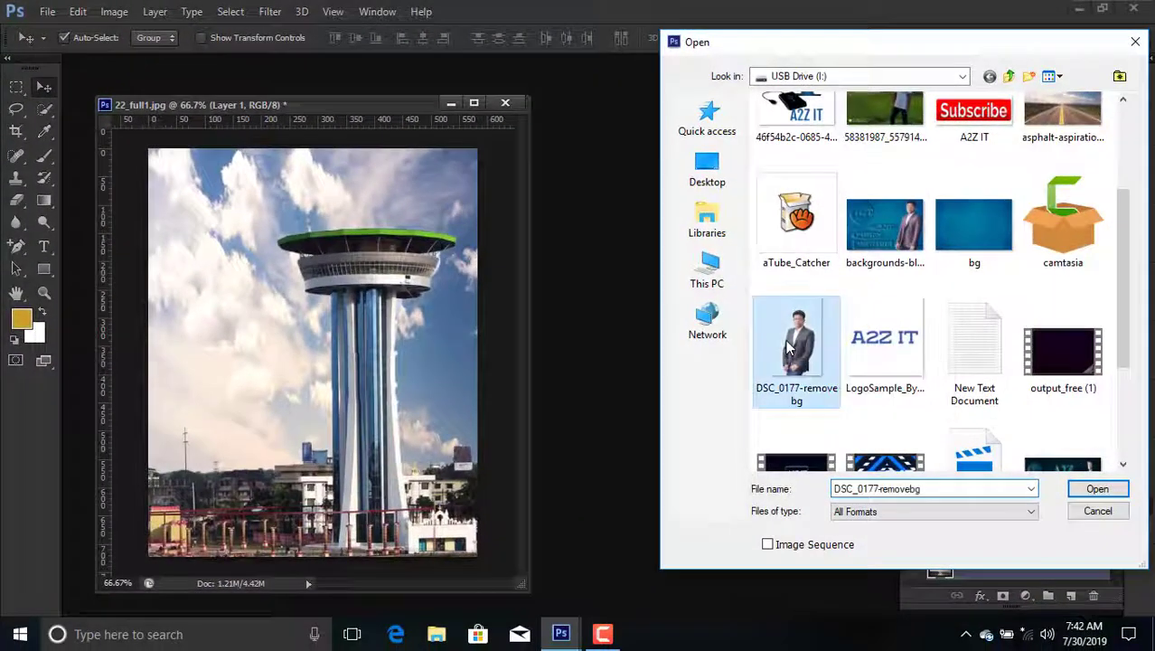
{"action": "left_click", "coordinate": [1096, 489]}
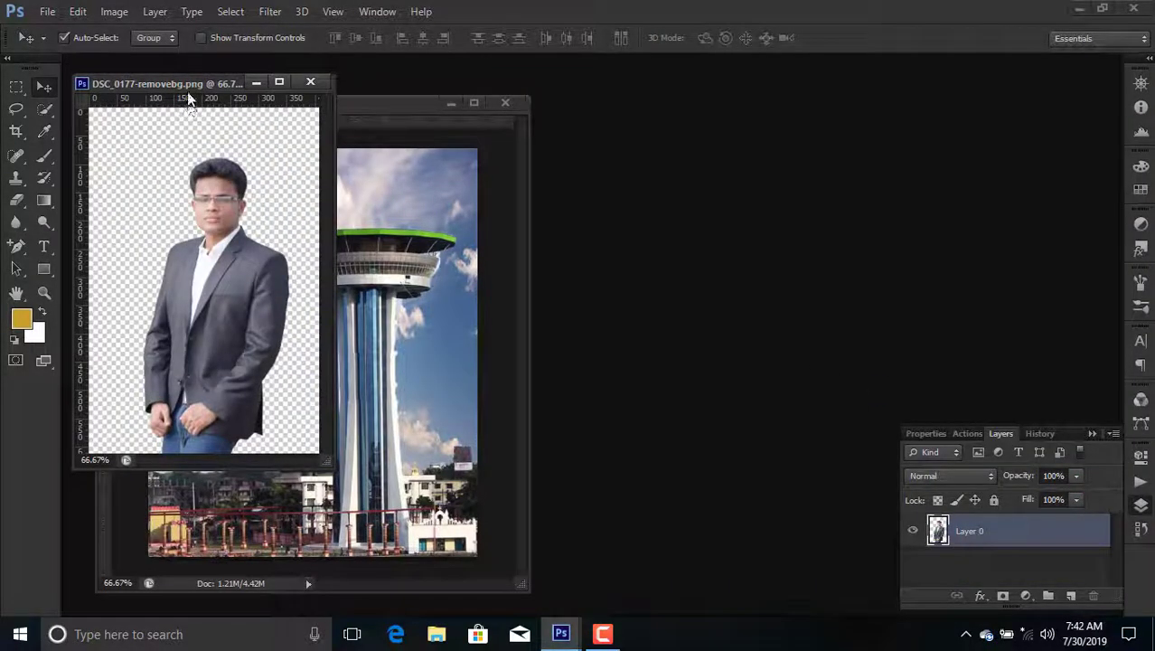
{"action": "left_click_drag", "start_coordinate": [363, 115], "coordinate": [657, 122]}
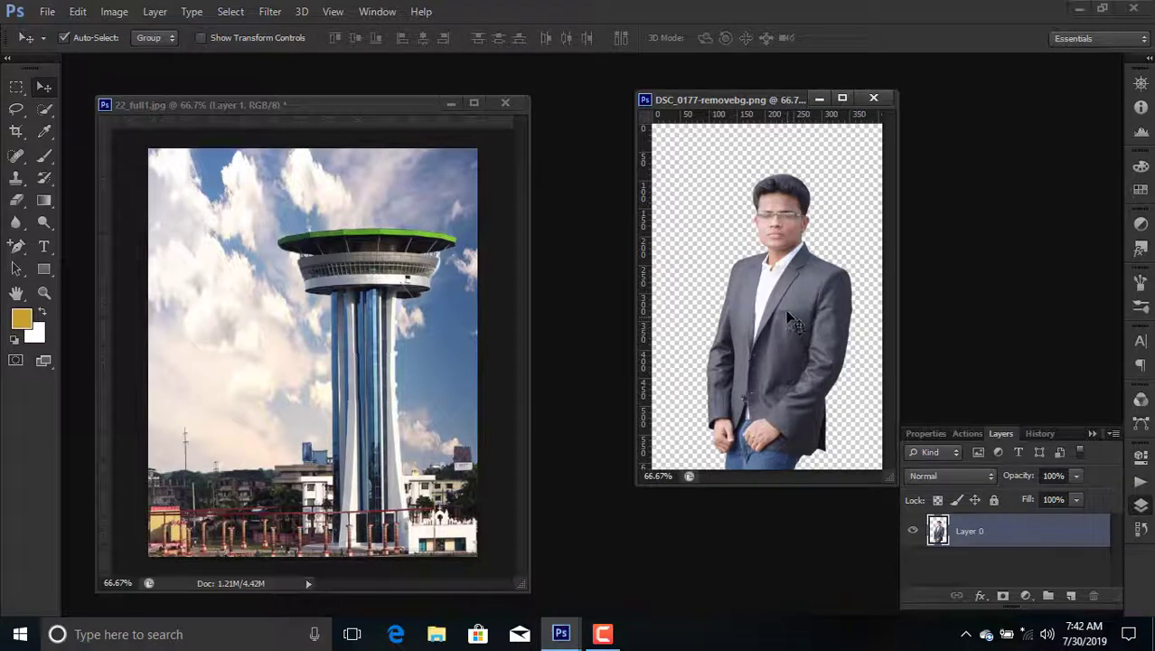
{"action": "mouse_move", "coordinate": [789, 318]}
{"action": "left_mouse_down"}
{"action": "mouse_move", "coordinate": [400, 412]}
{"action": "mouse_move", "coordinate": [425, 413]}
{"action": "mouse_move", "coordinate": [316, 398]}
{"action": "left_mouse_up"}
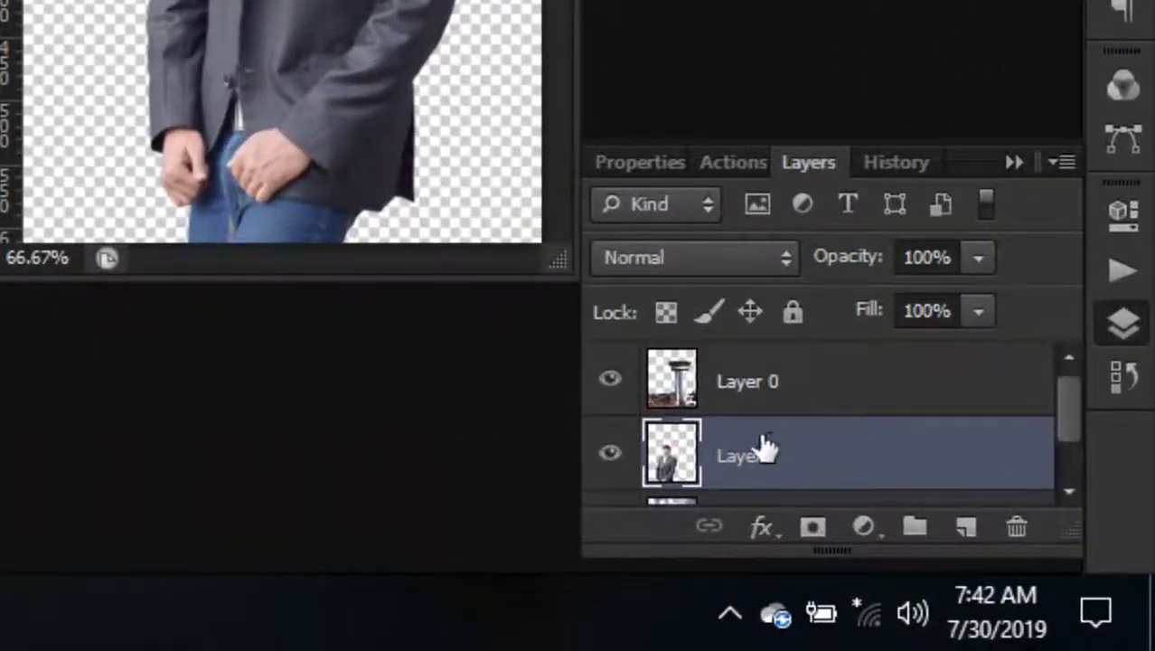
Stack Layer 2 above the tower, move the man right, and shift the tower left.
{"action": "mouse_move", "coordinate": [766, 472]}
{"action": "left_mouse_down"}
{"action": "mouse_move", "coordinate": [766, 382]}
{"action": "mouse_move", "coordinate": [774, 463]}
{"action": "left_mouse_up"}
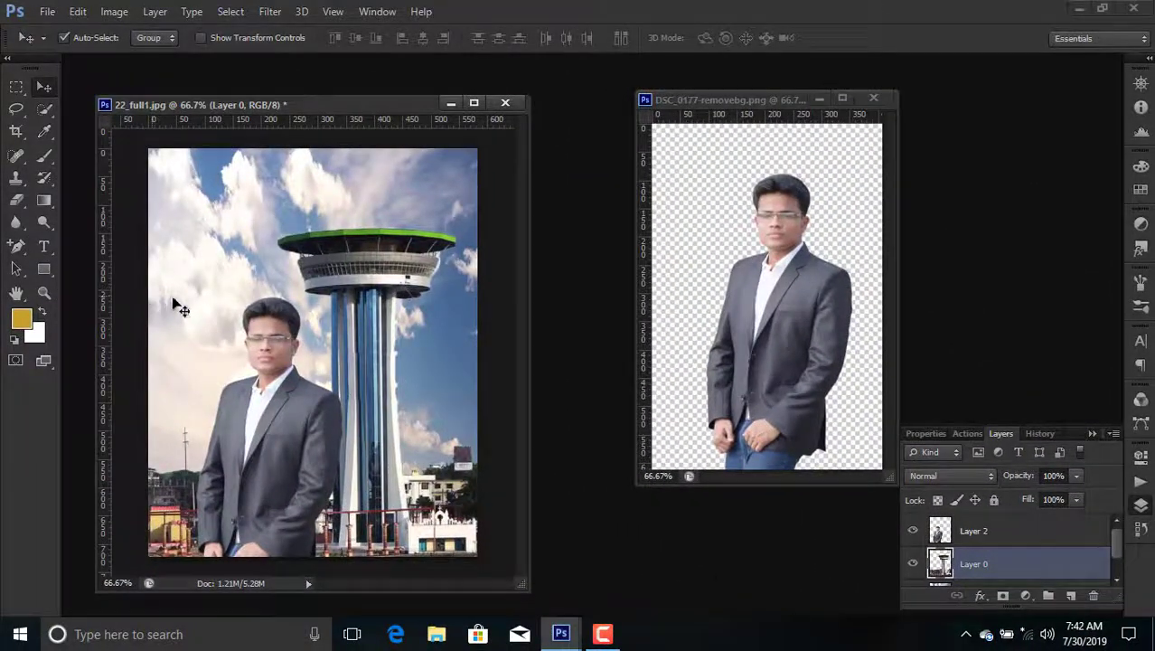
{"action": "left_click_drag", "start_coordinate": [271, 403], "coordinate": [421, 394]}
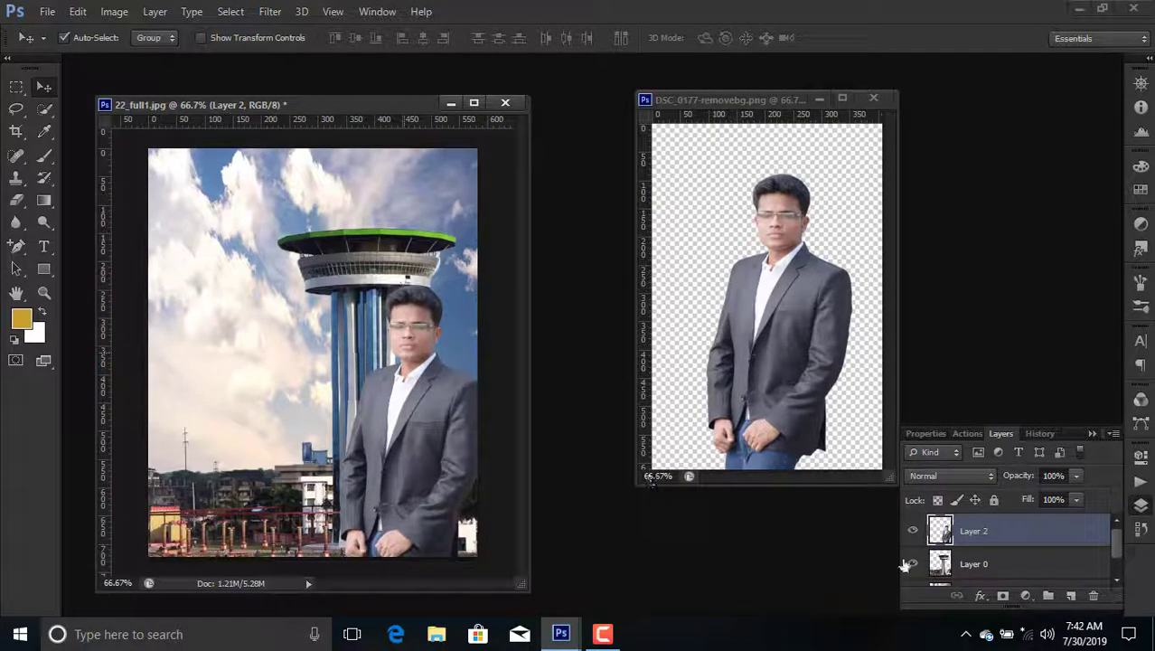
{"action": "left_click", "coordinate": [994, 567]}
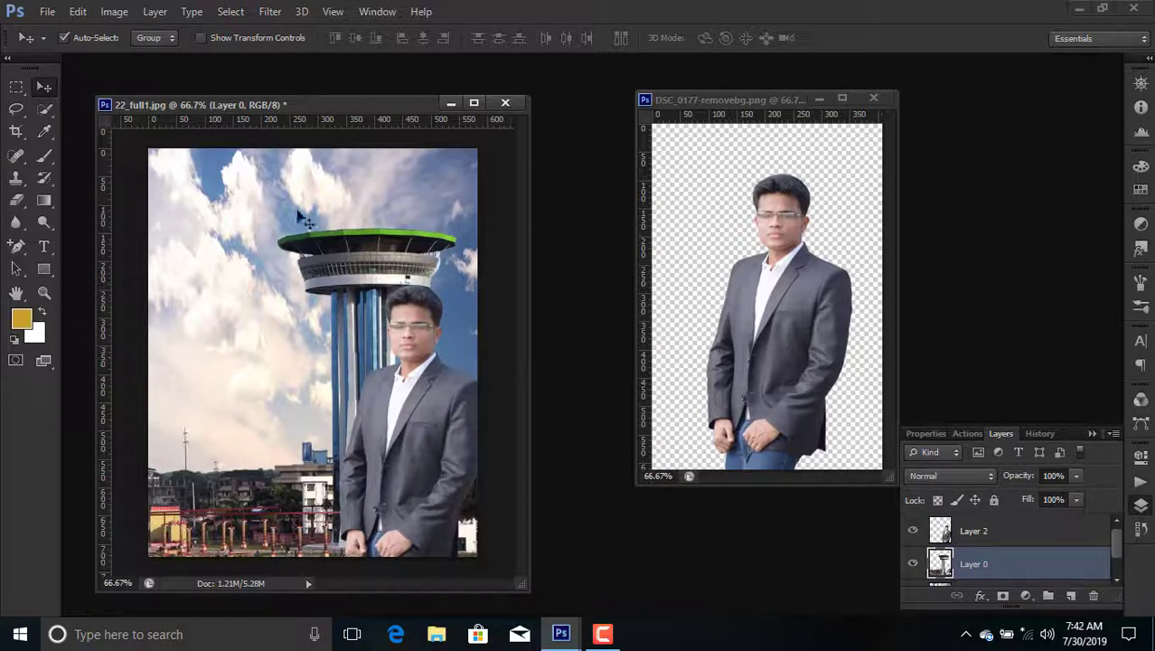
{"action": "left_click_drag", "start_coordinate": [344, 271], "coordinate": [269, 273]}
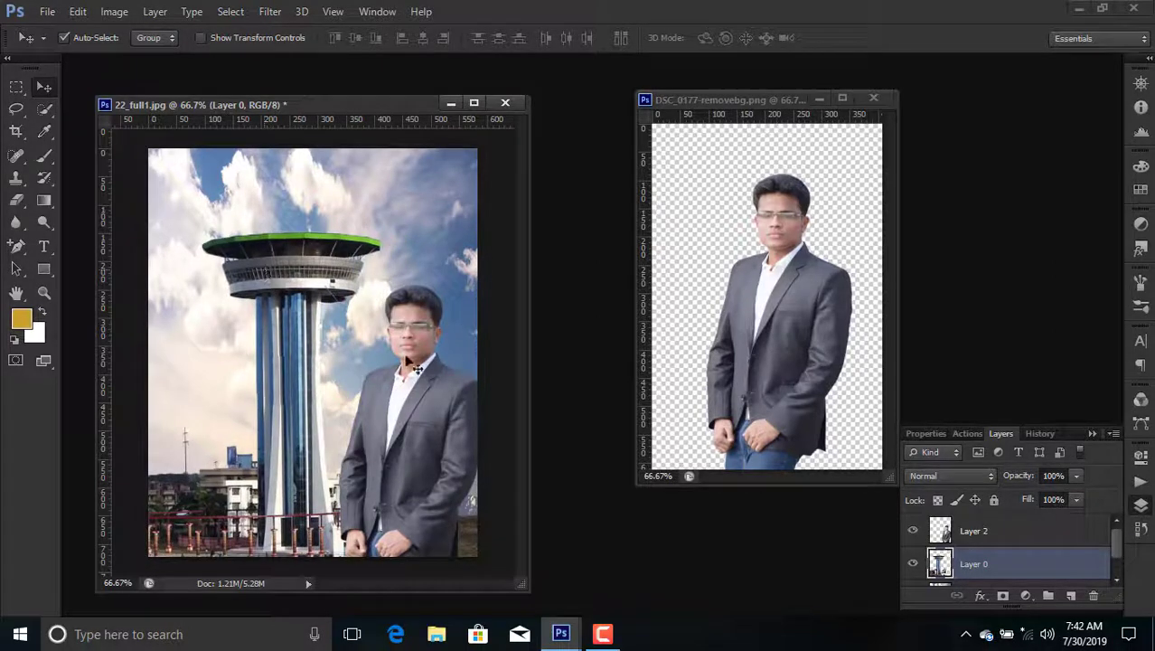
{"action": "left_click_drag", "start_coordinate": [457, 452], "coordinate": [458, 443]}
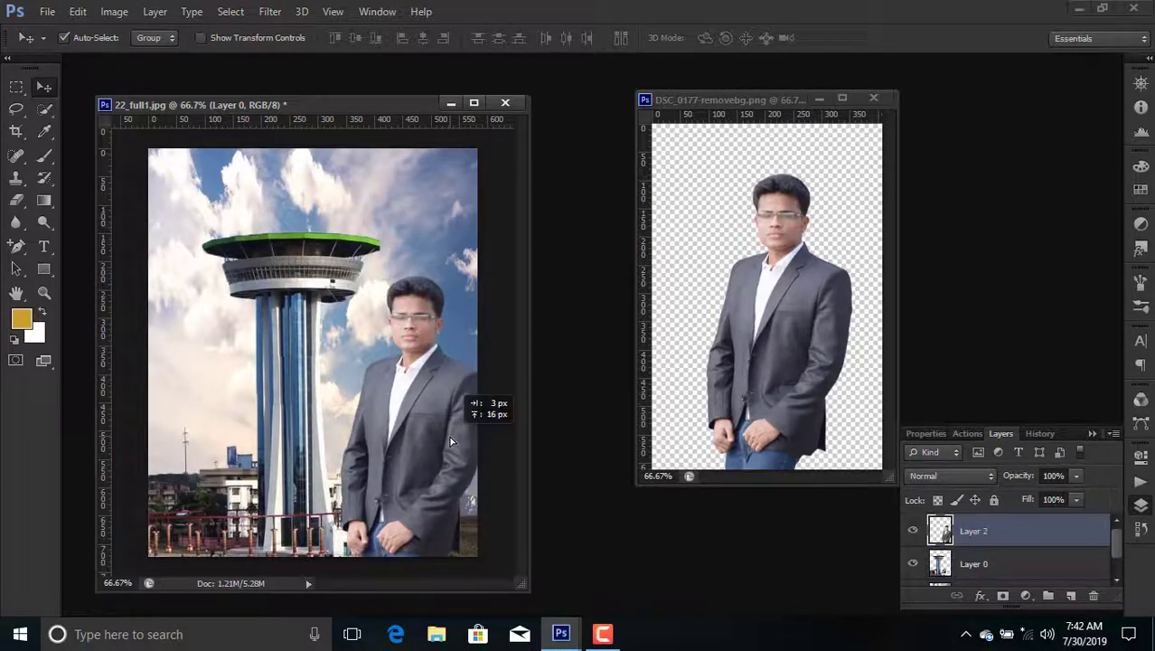
Rearrange the windows, zoom in and out to check edges, then raise the man slightly.
{"action": "left_click", "coordinate": [843, 100]}
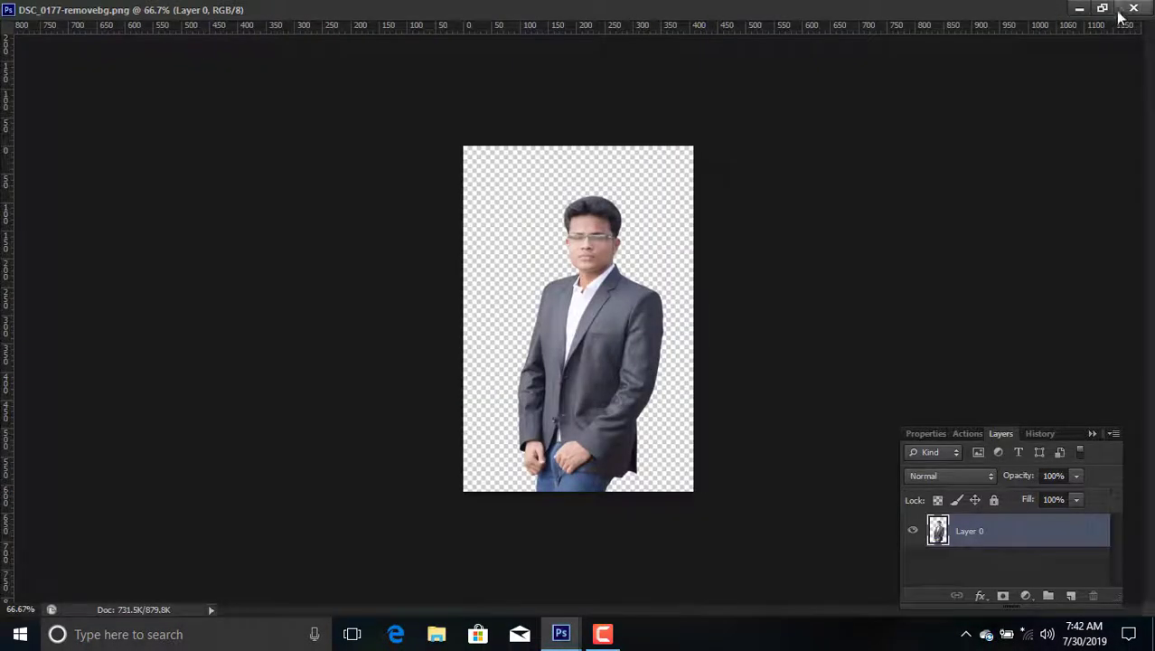
{"action": "left_click", "coordinate": [1102, 9]}
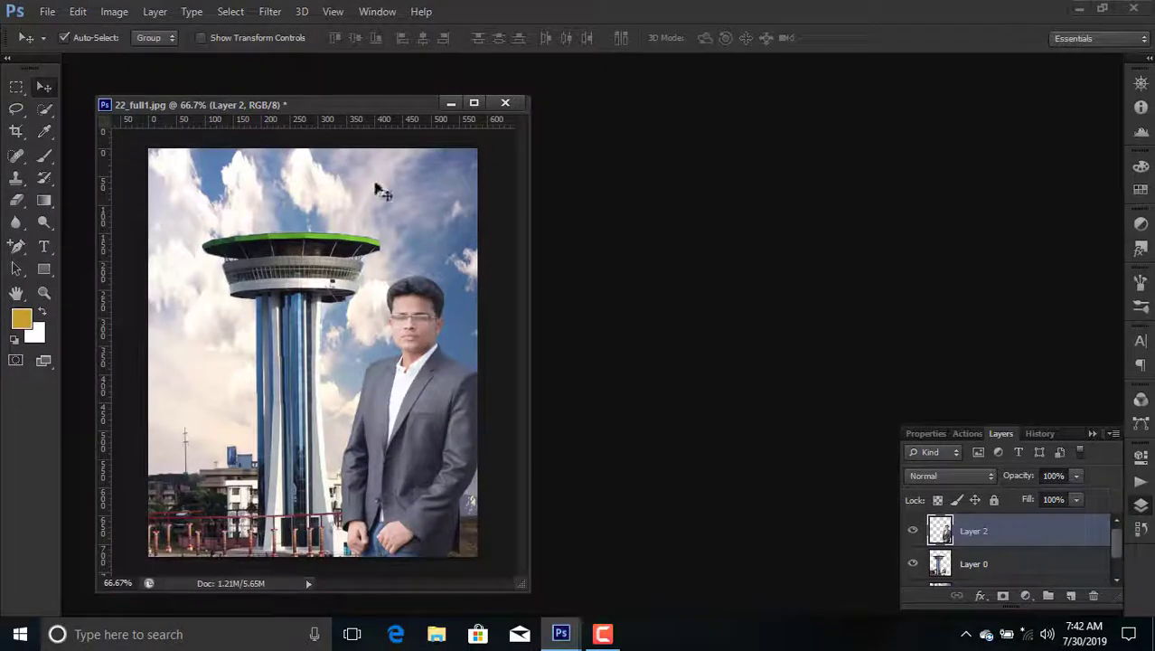
{"action": "left_click_drag", "start_coordinate": [329, 106], "coordinate": [429, 93]}
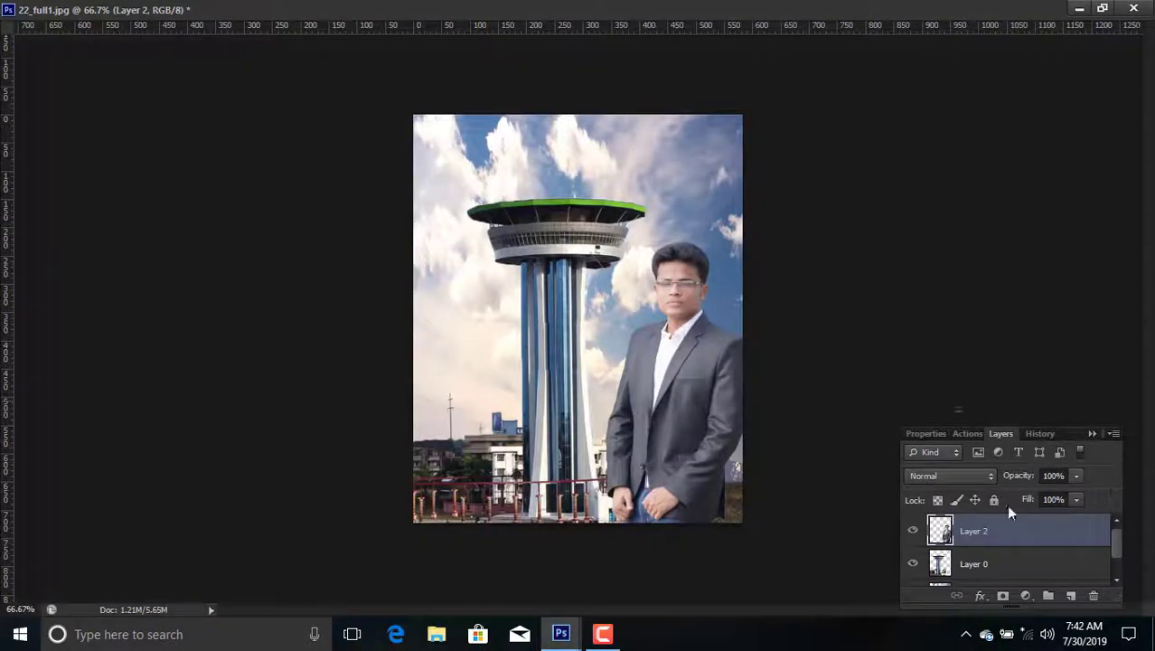
{"action": "scroll", "coordinate": [986, 543], "scroll_direction": "down", "scroll_amount": 1}
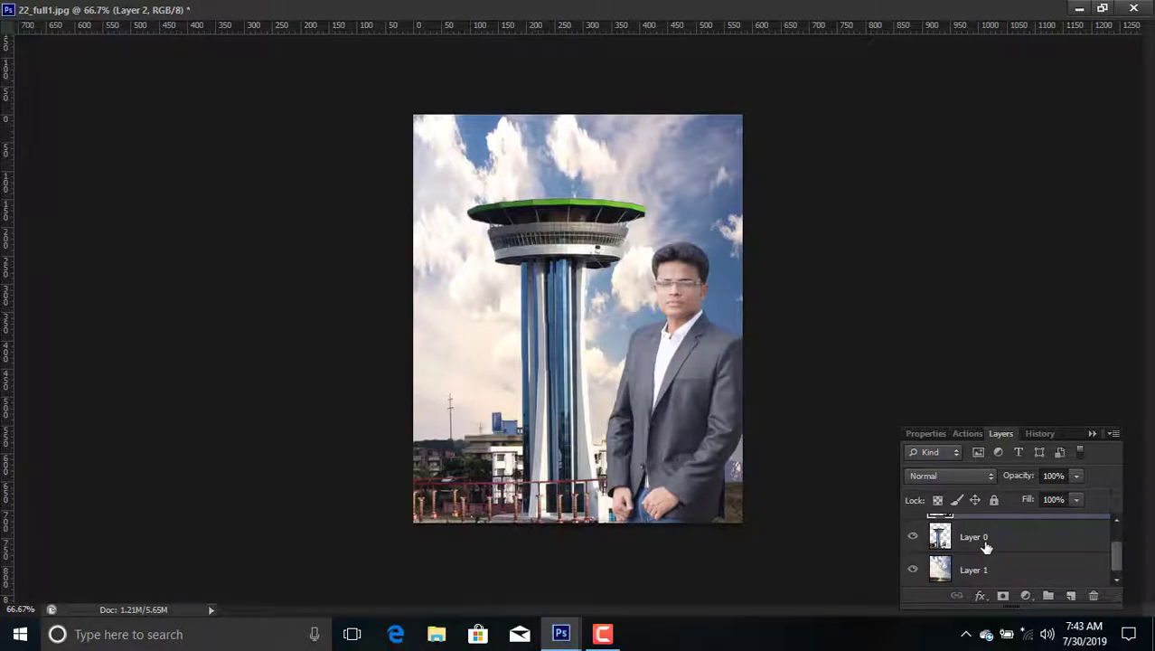
{"action": "key", "text": "ctrl+plus"}
{"action": "key", "text": "ctrl+plus"}
{"action": "key", "text": "ctrl+plus"}
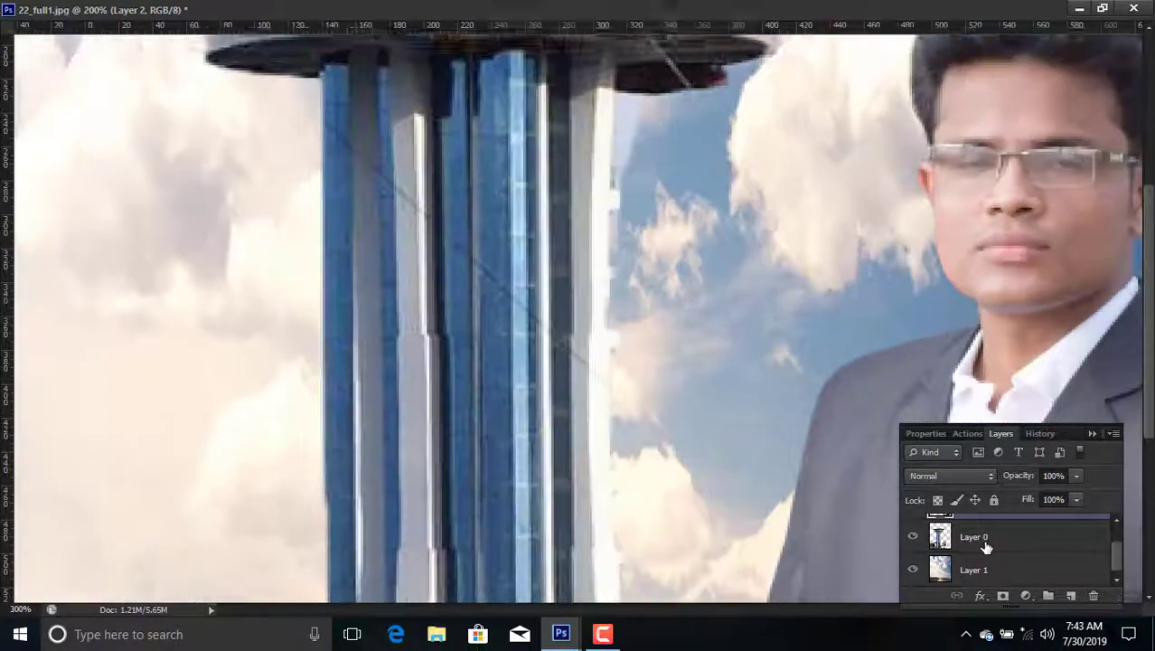
{"action": "key", "text": "ctrl+minus"}
{"action": "key", "text": "ctrl+minus"}
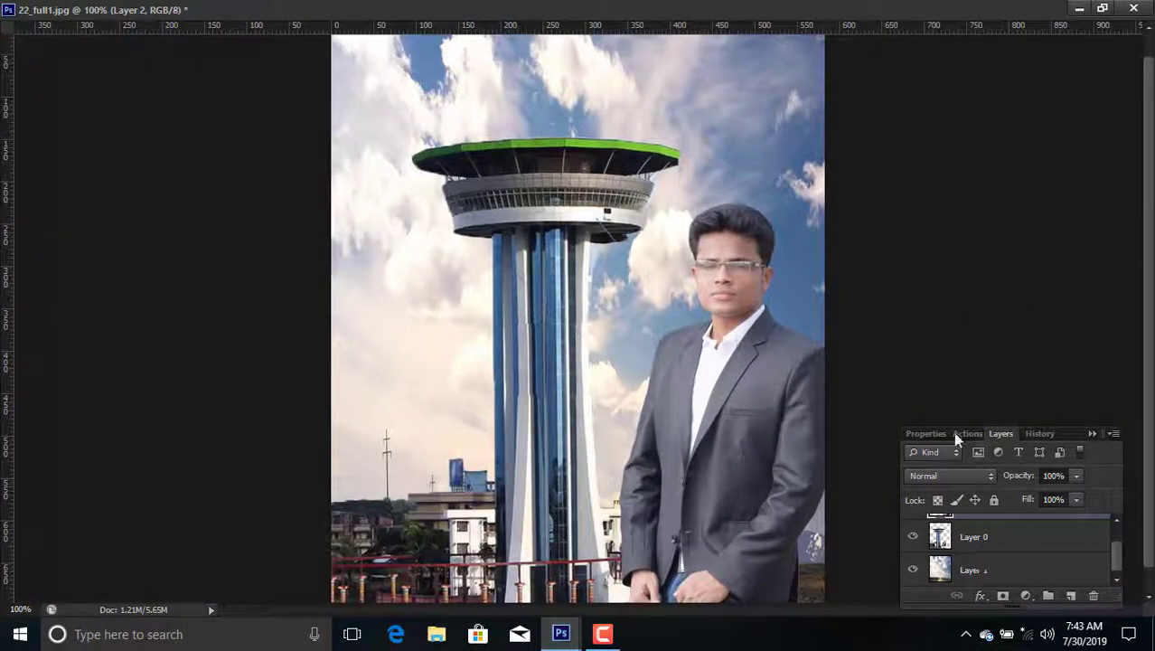
{"action": "left_click_drag", "start_coordinate": [771, 461], "coordinate": [793, 384]}
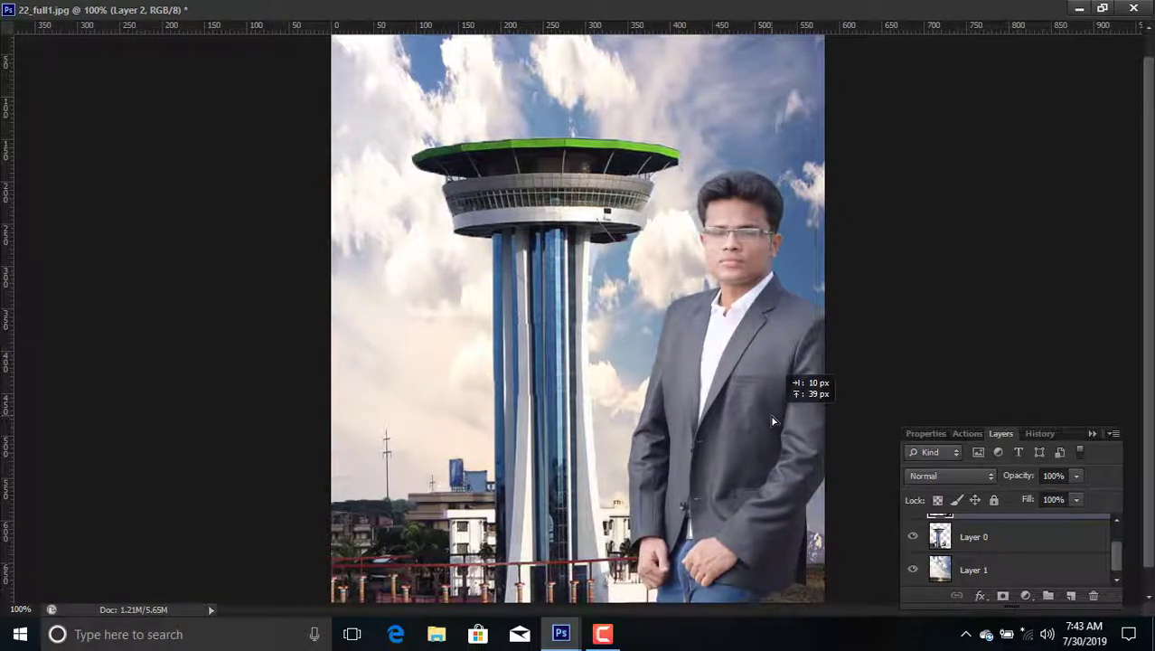